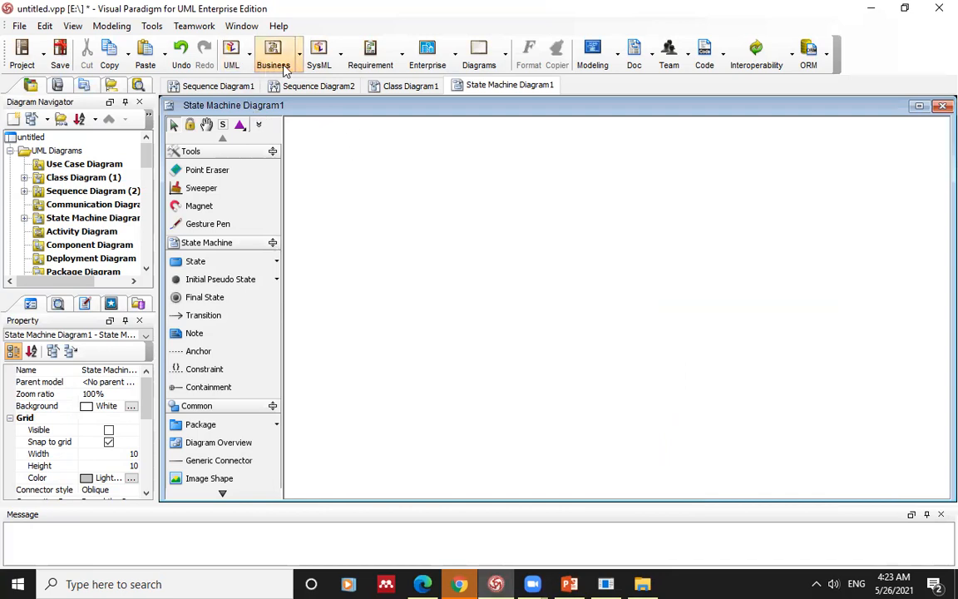
# Step: Create a new state machine diagram named State Machine Diagram2 and move its initial pseudo state into place
pyautogui.click(233, 55)
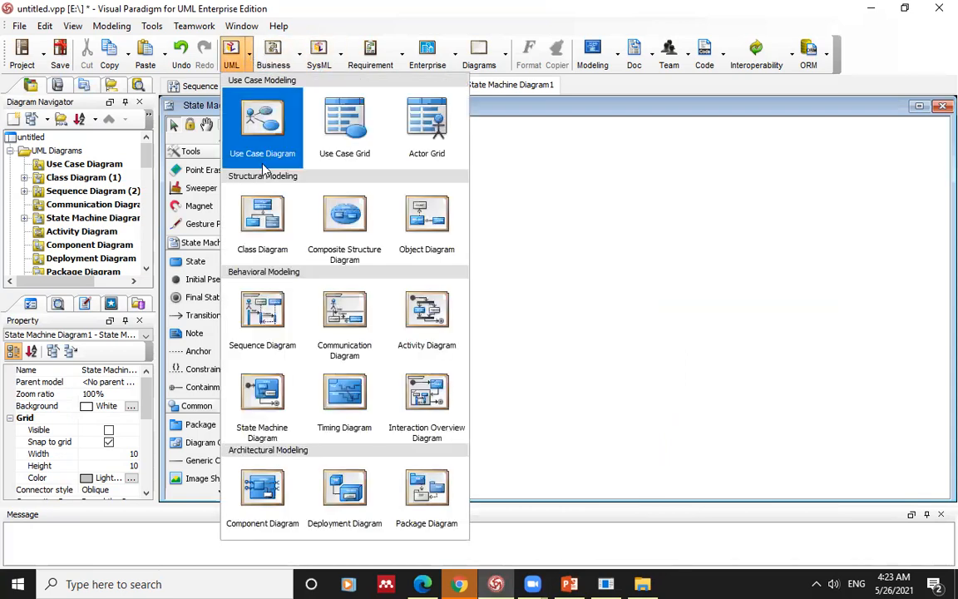
pyautogui.click(267, 391)
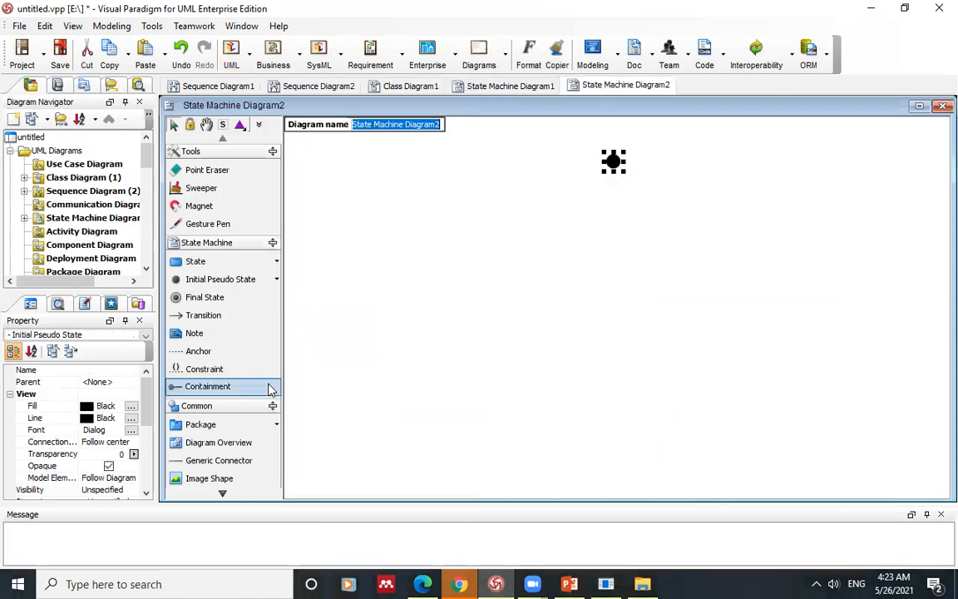
pyautogui.click(601, 188)
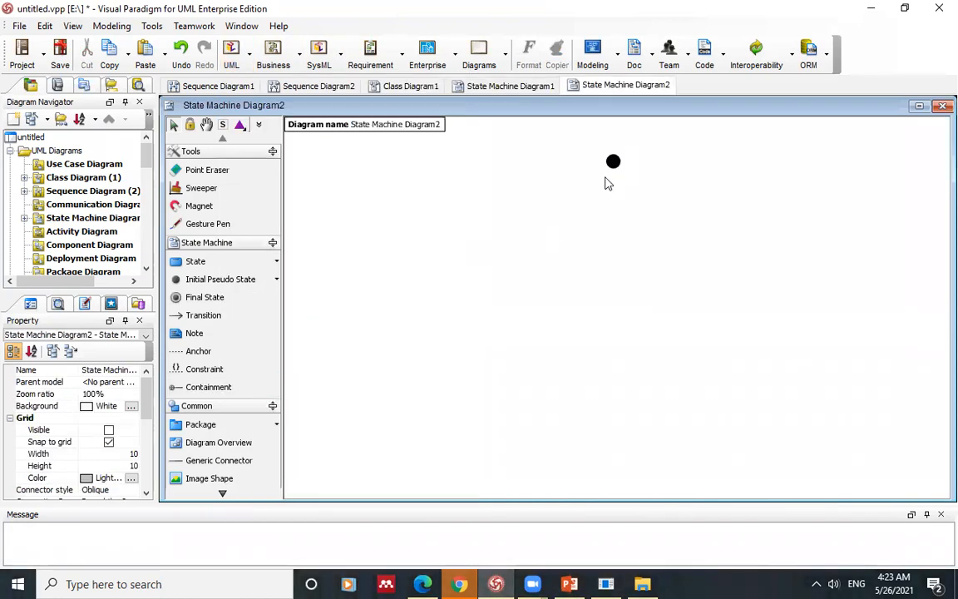
pyautogui.moveTo(614, 160); pyautogui.dragTo(547, 193)
pyautogui.click(545, 192)
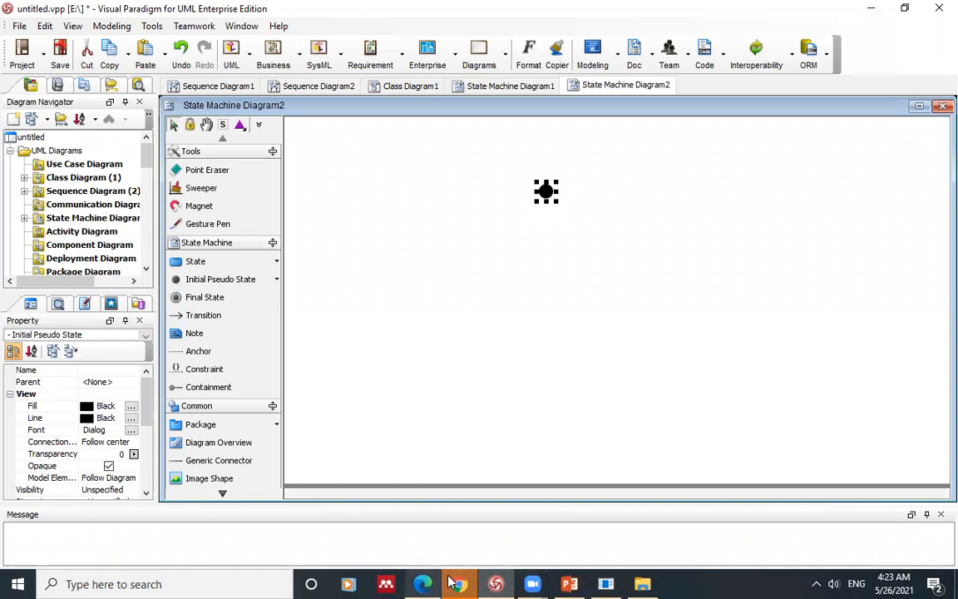
# Step: Compare the new diagram against the reference statechart in the PDF
pyautogui.click(424, 583)
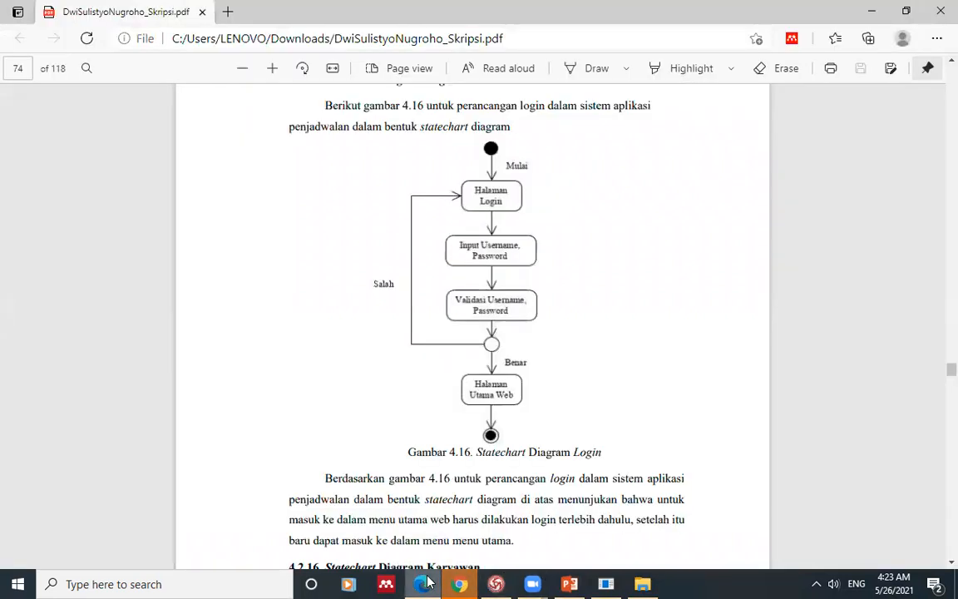
pyautogui.click(425, 583)
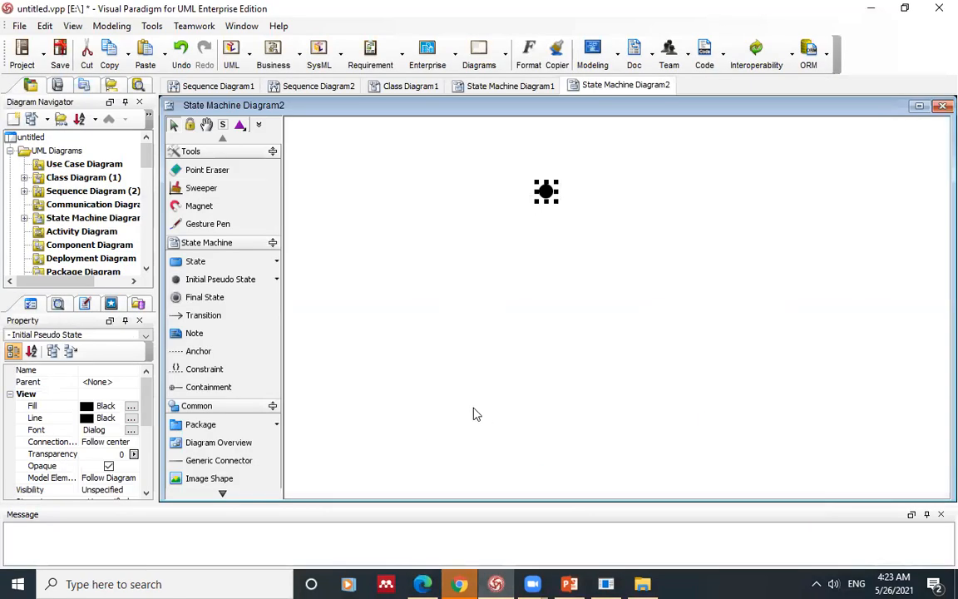
pyautogui.click(484, 327)
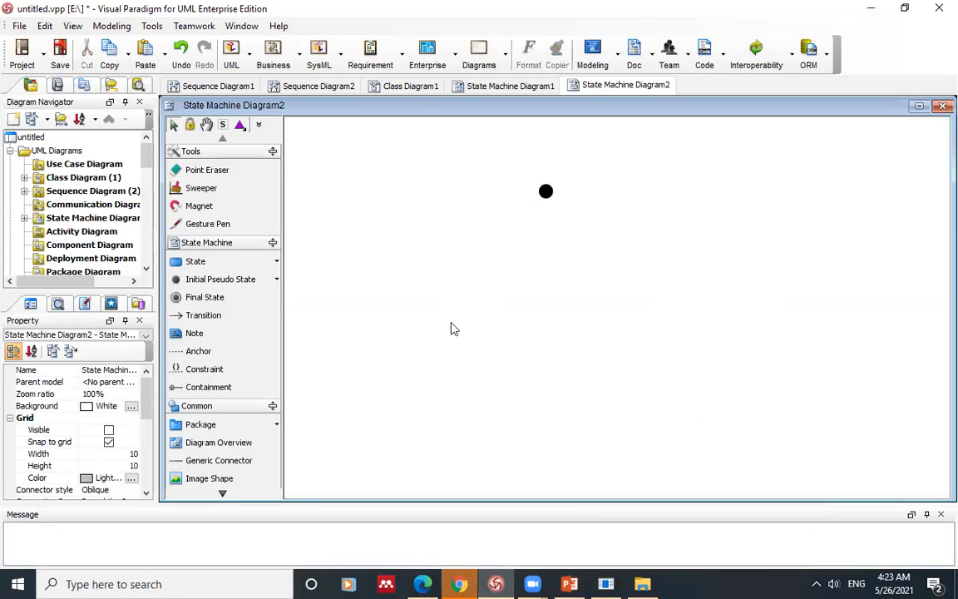
# Step: Browse the palette's other state kinds, then choose the plain State tool
pyautogui.click(277, 261)
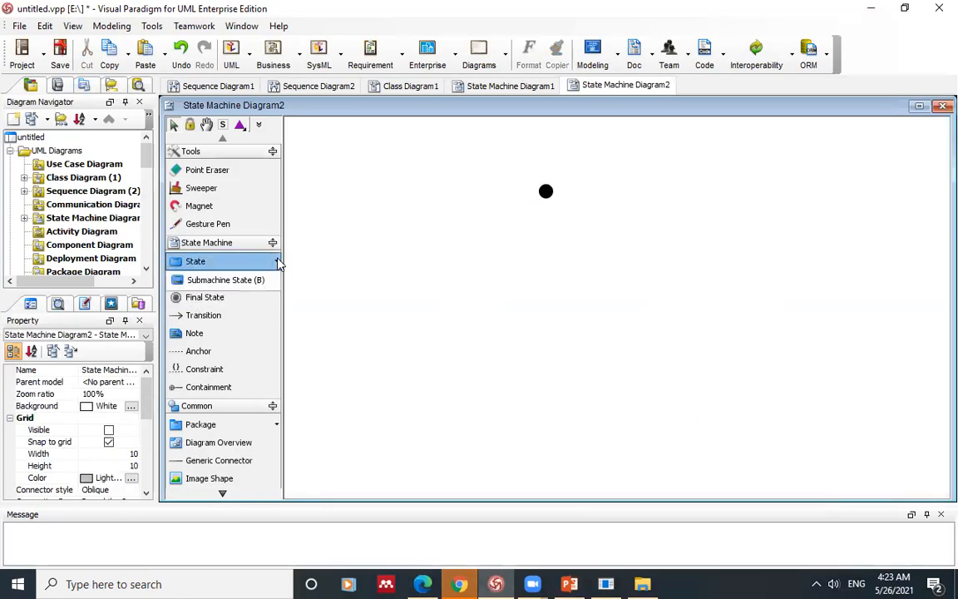
pyautogui.click(278, 262)
pyautogui.click(278, 262)
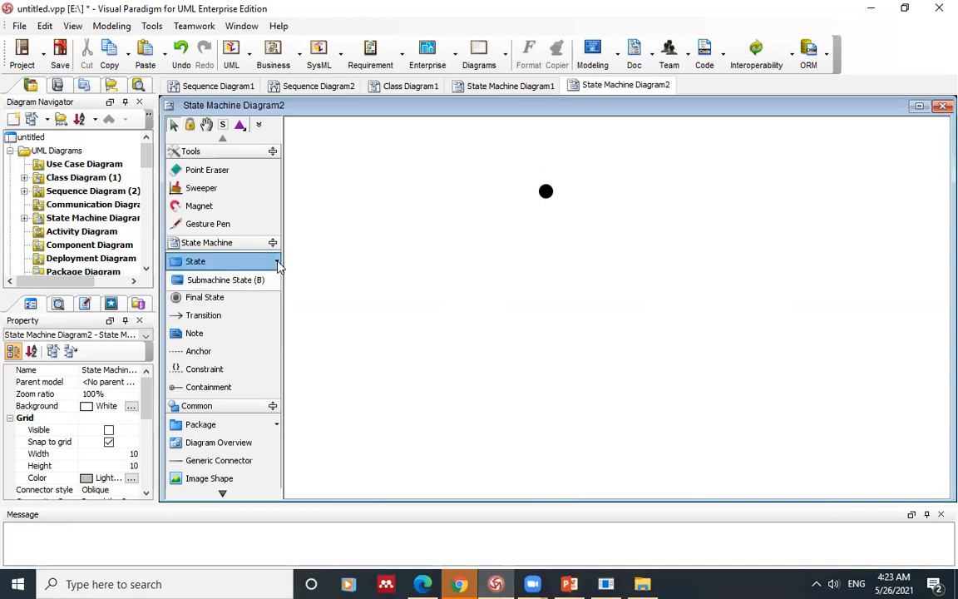
pyautogui.click(191, 267)
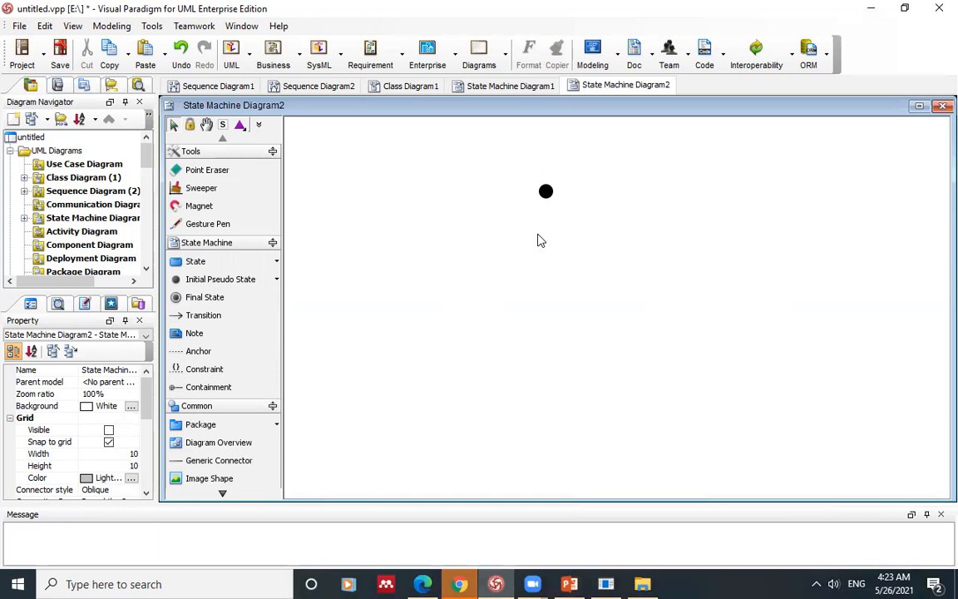
pyautogui.click(191, 261)
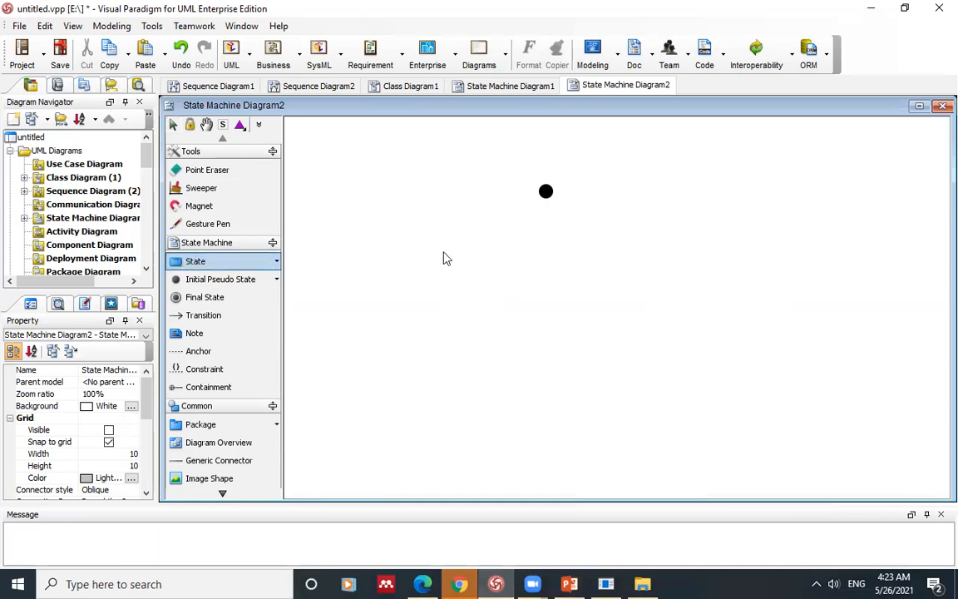
# Step: Place a state named 'Halaman Login' below the initial pseudo state
pyautogui.click(522, 250)
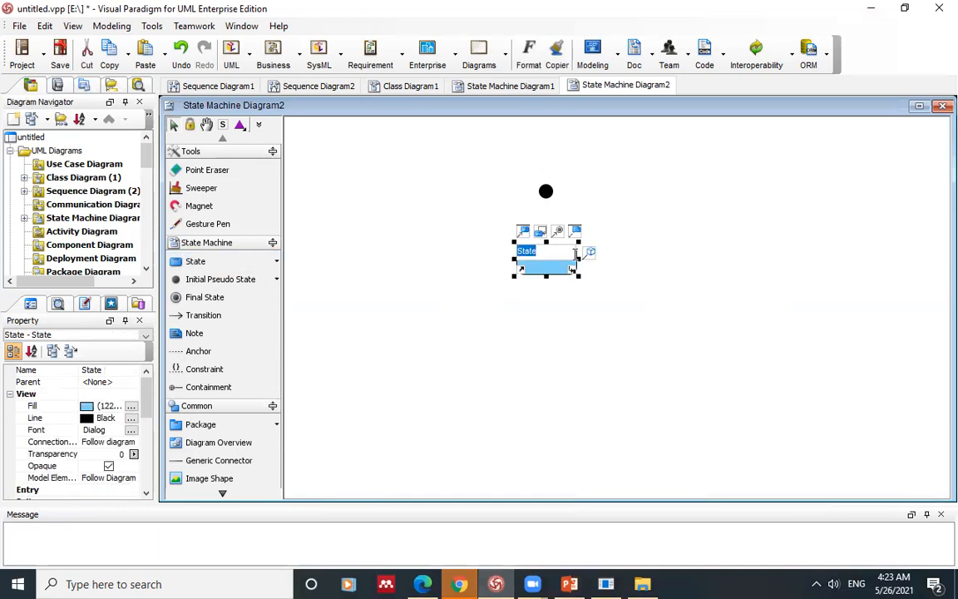
pyautogui.click(615, 272)
pyautogui.click(547, 256)
pyautogui.click(547, 254)
pyautogui.write('Halaman Login')
pyautogui.click(542, 337)
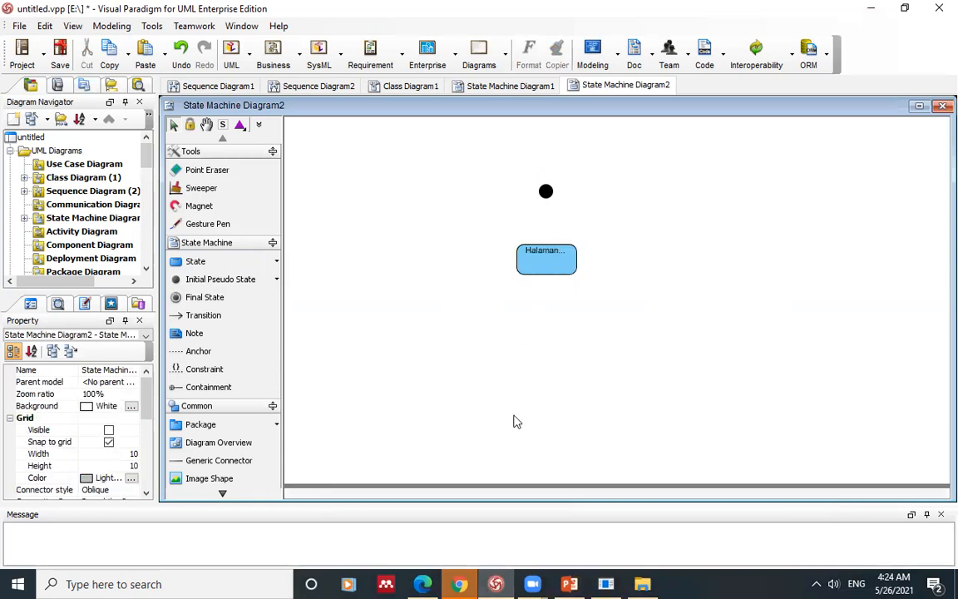
# Step: Check the reference statechart, then move Halaman Login up closer to the initial state
pyautogui.moveTo(465, 581)
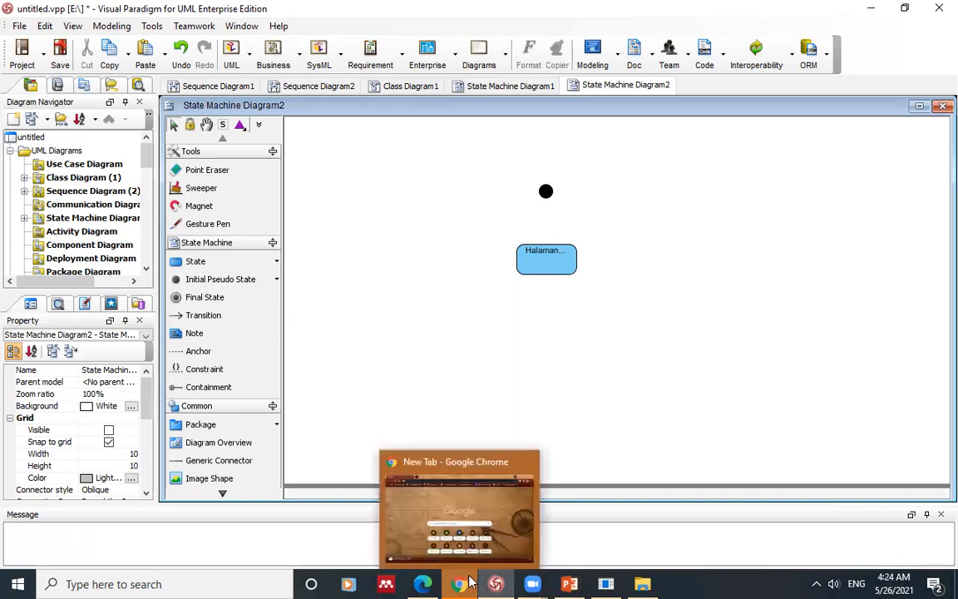
pyautogui.click(425, 583)
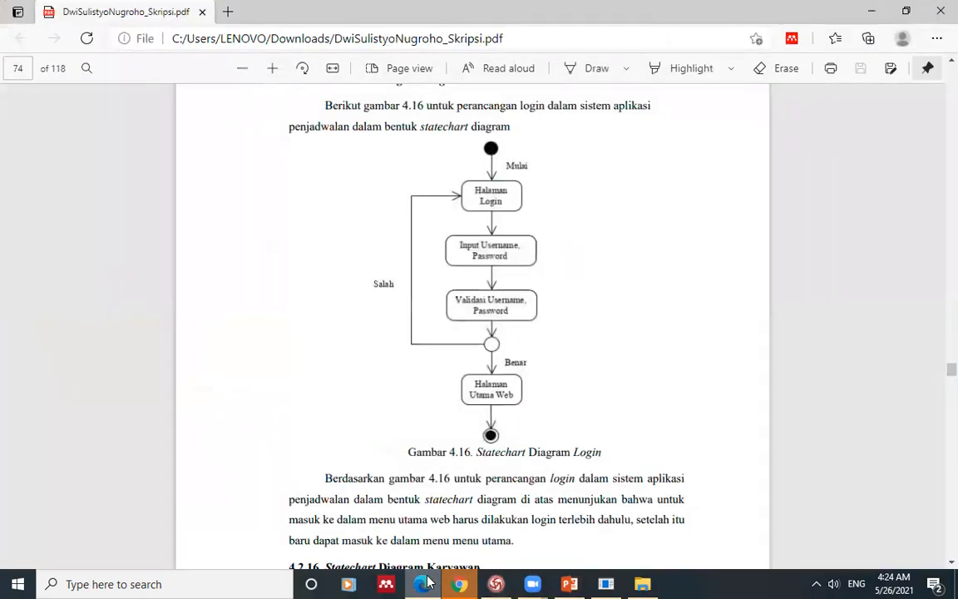
pyautogui.click(425, 583)
pyautogui.moveTo(545, 274); pyautogui.dragTo(545, 247)
pyautogui.click(447, 276)
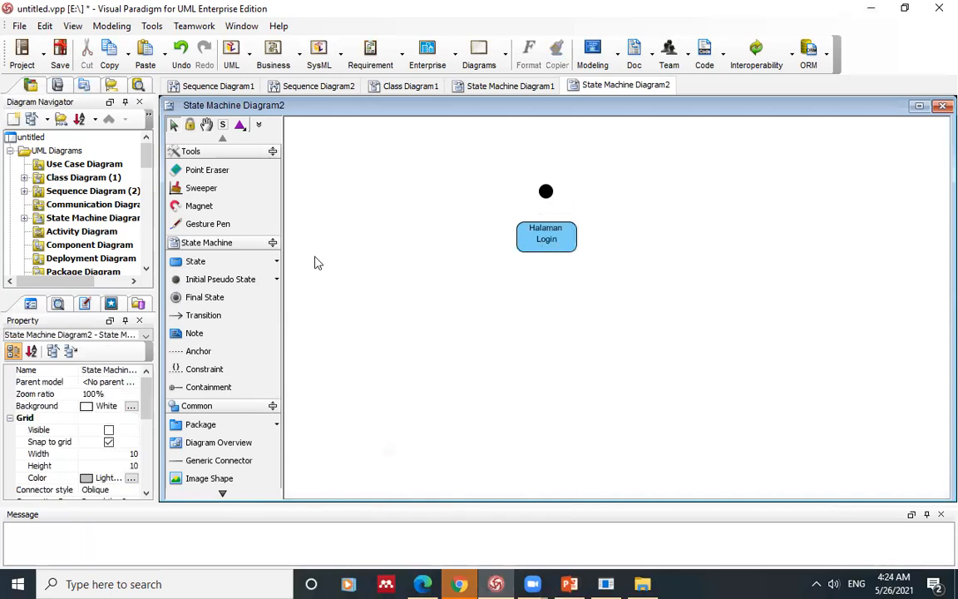
pyautogui.click(177, 262)
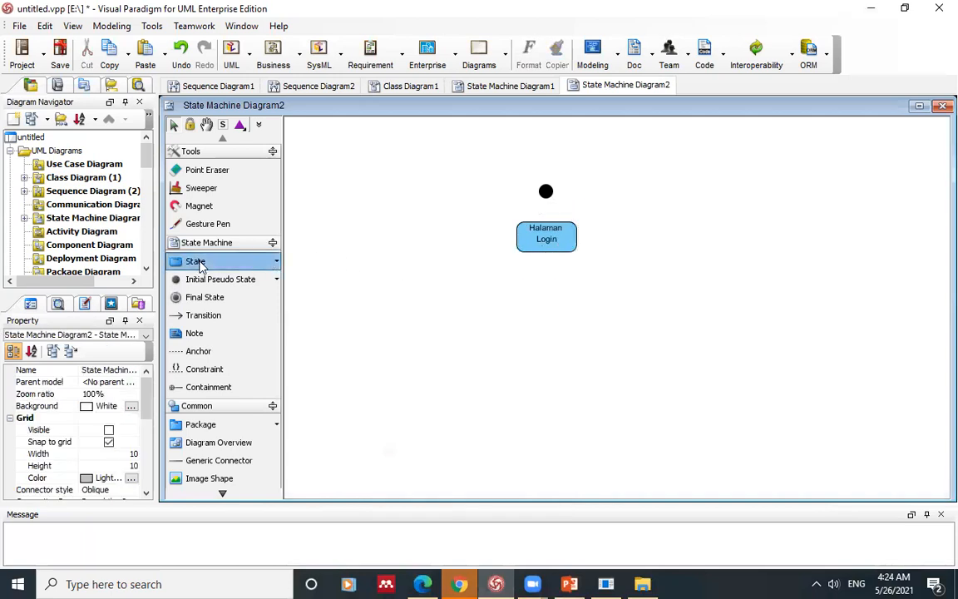
# Step: Add a state 'Mengisi Username dan Password' and line it up beneath Halaman Login
pyautogui.click(541, 283)
pyautogui.write('U')
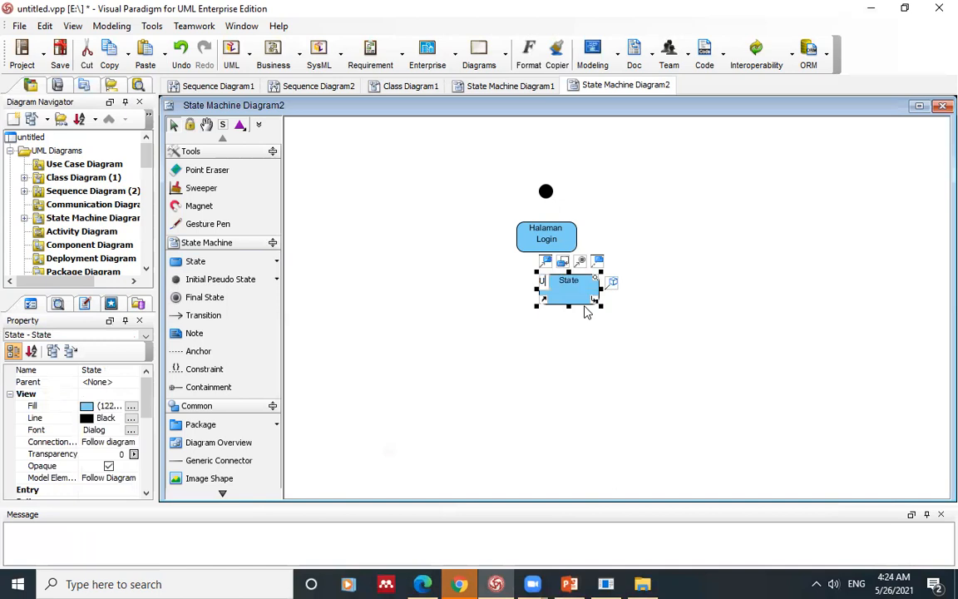
pyautogui.write('M')
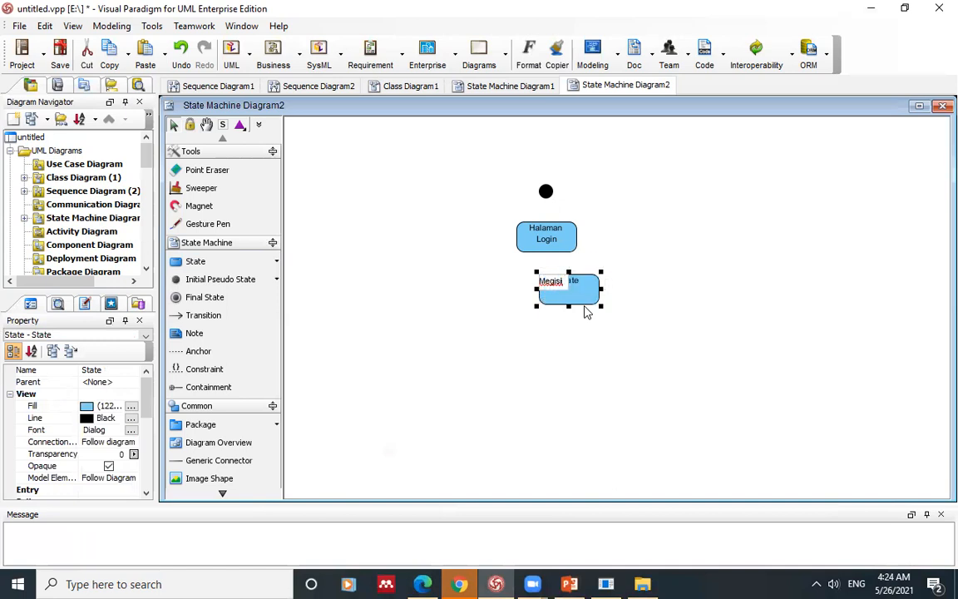
pyautogui.press('BackSpace')
pyautogui.press('BackSpace')
pyautogui.write('ngisi Usernam')
pyautogui.press('BackSpace')
pyautogui.write('name dan Password')
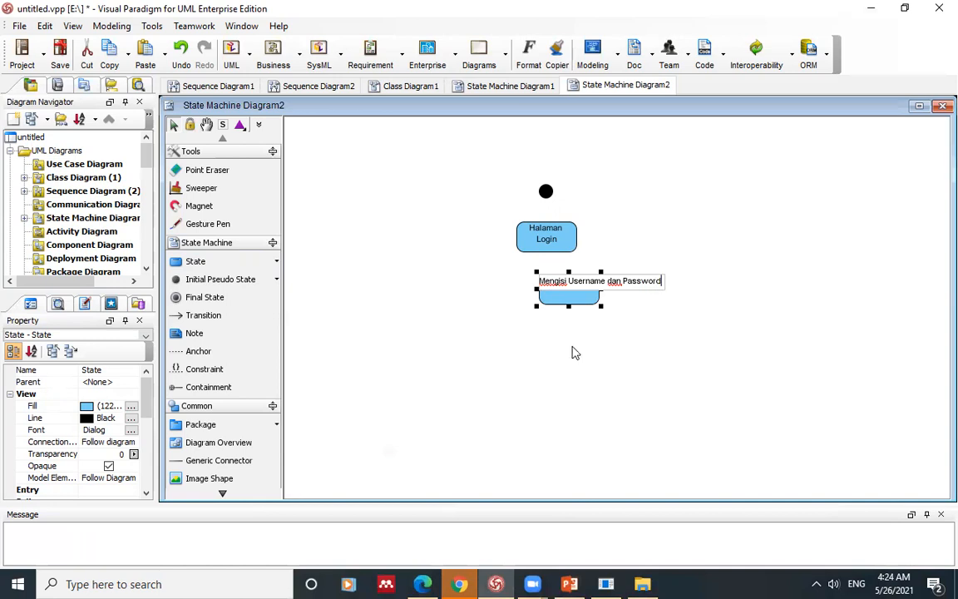
pyautogui.click(572, 352)
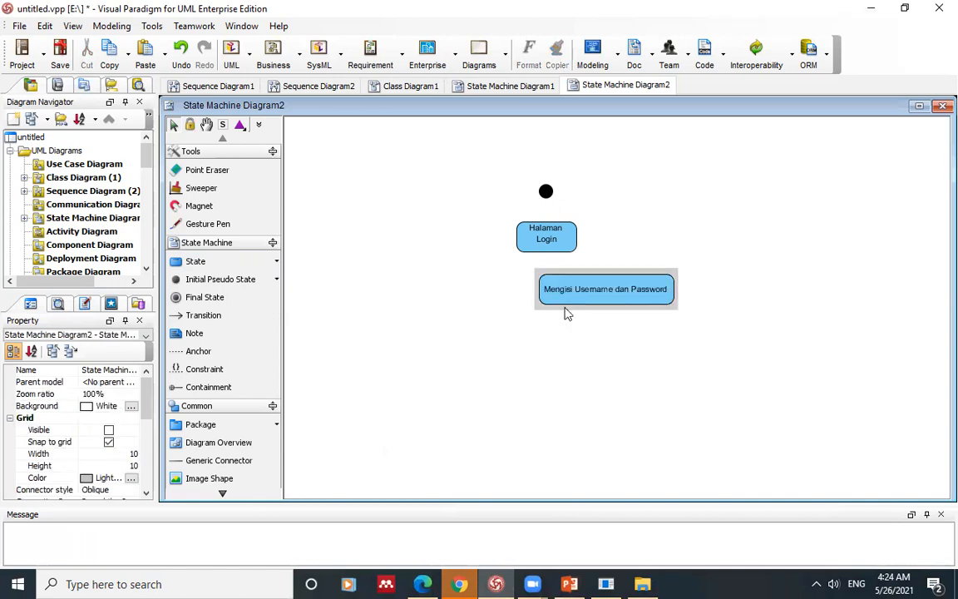
pyautogui.moveTo(566, 300); pyautogui.dragTo(527, 321)
pyautogui.click(415, 321)
# Step: Draw transitions from the initial state to Halaman Login, then on to Mengisi Username dan Password
pyautogui.click(187, 315)
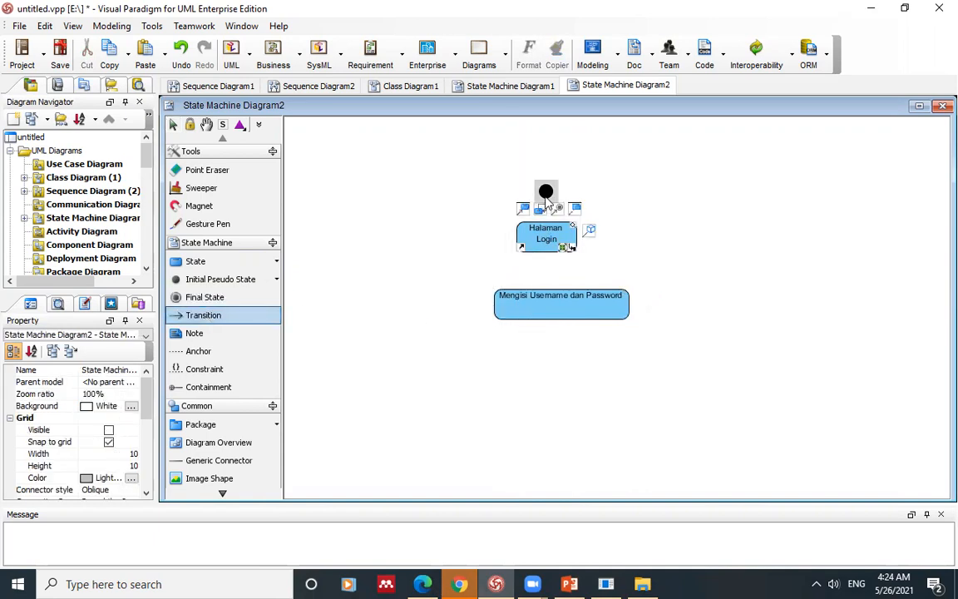
pyautogui.moveTo(547, 203); pyautogui.dragTo(546, 237)
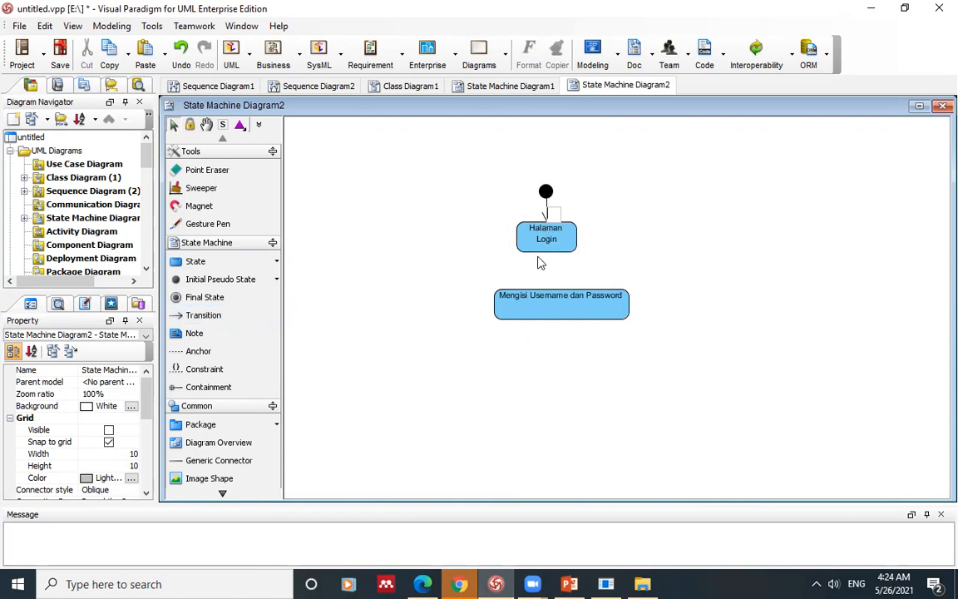
pyautogui.click(214, 315)
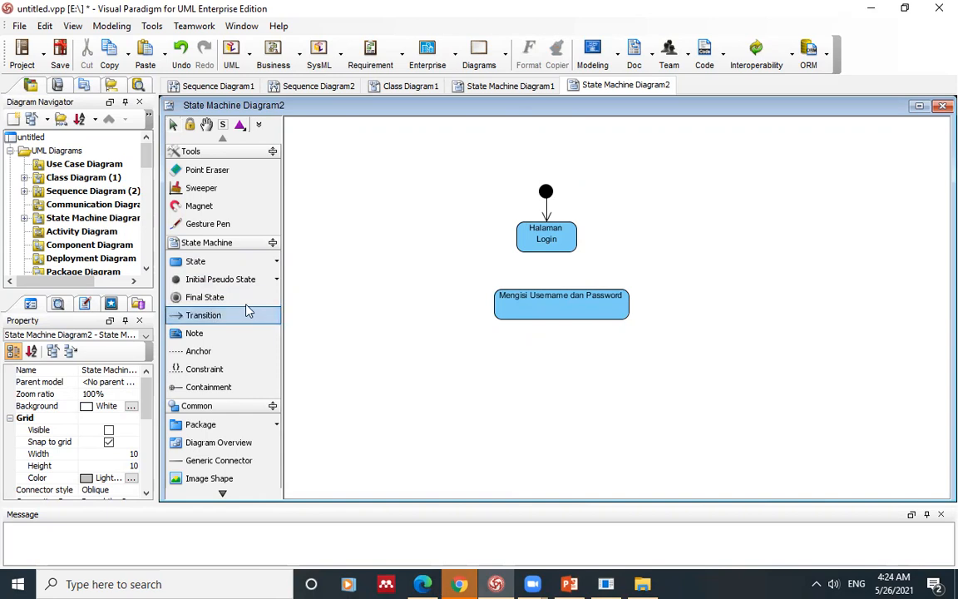
pyautogui.moveTo(546, 248); pyautogui.dragTo(550, 292)
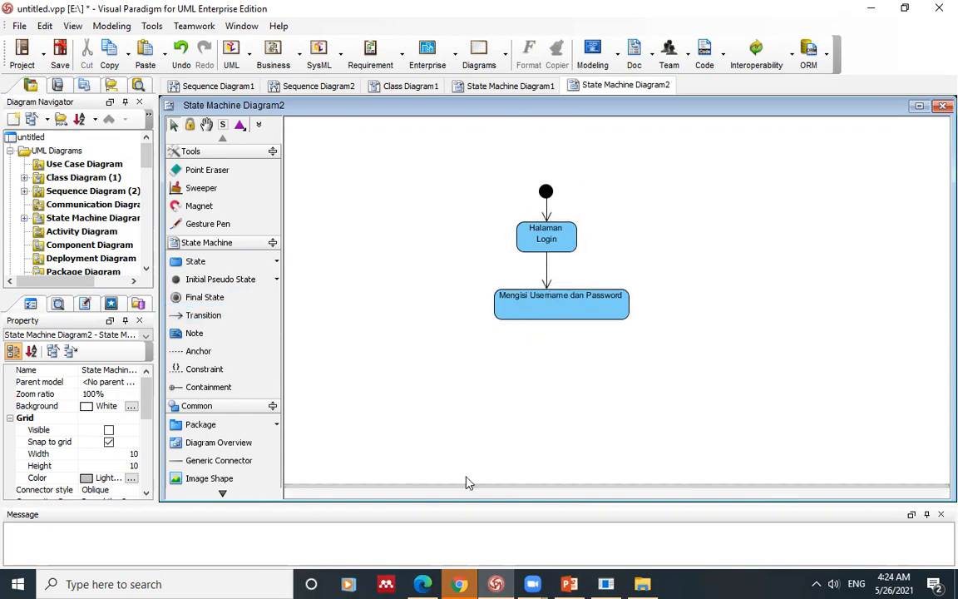
pyautogui.click(424, 582)
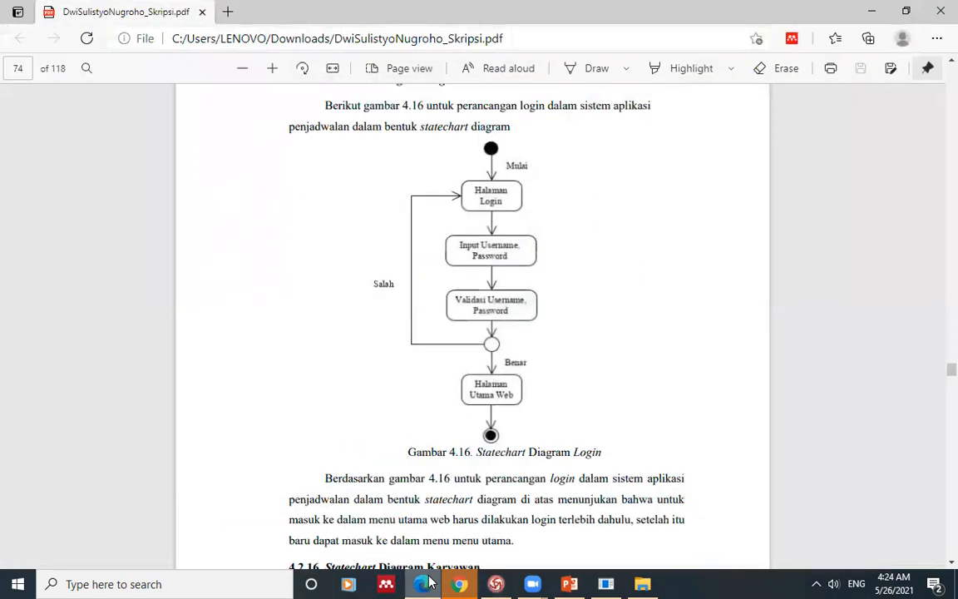
pyautogui.click(425, 583)
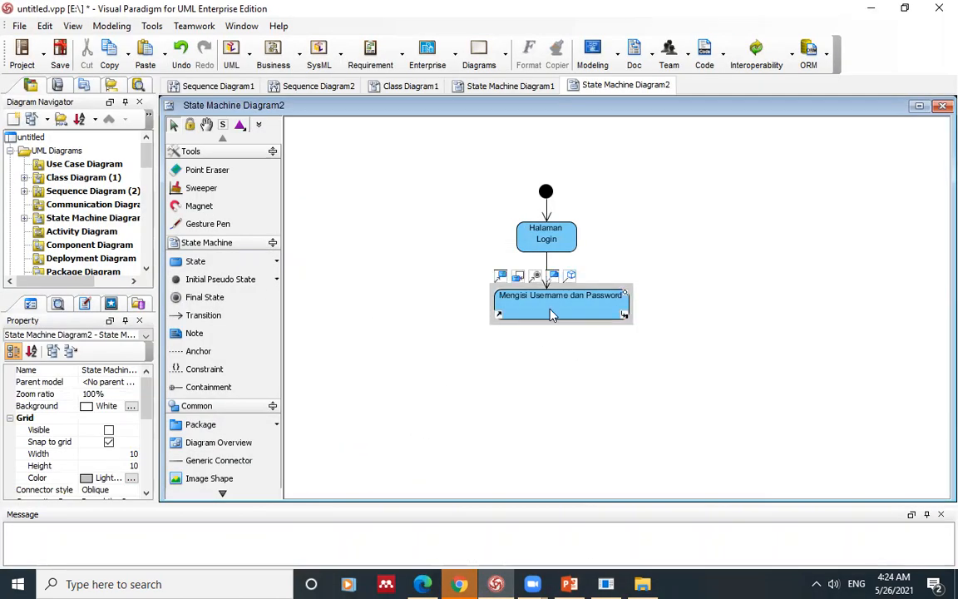
# Step: Add a state 'Validasi usermae dan password' aligned beneath Mengisi Username dan Password
pyautogui.click(193, 261)
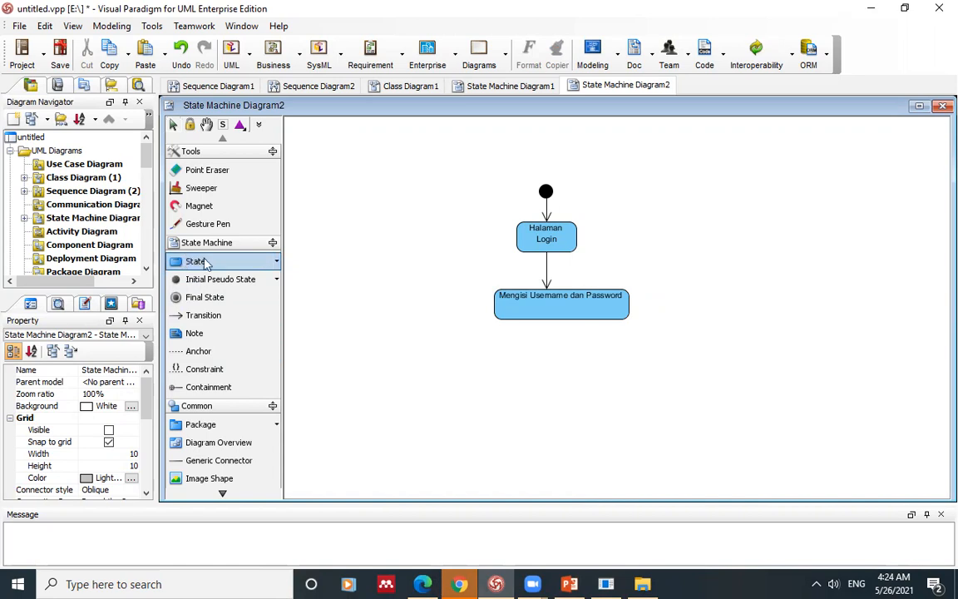
pyautogui.click(538, 364)
pyautogui.write('Validasi ')
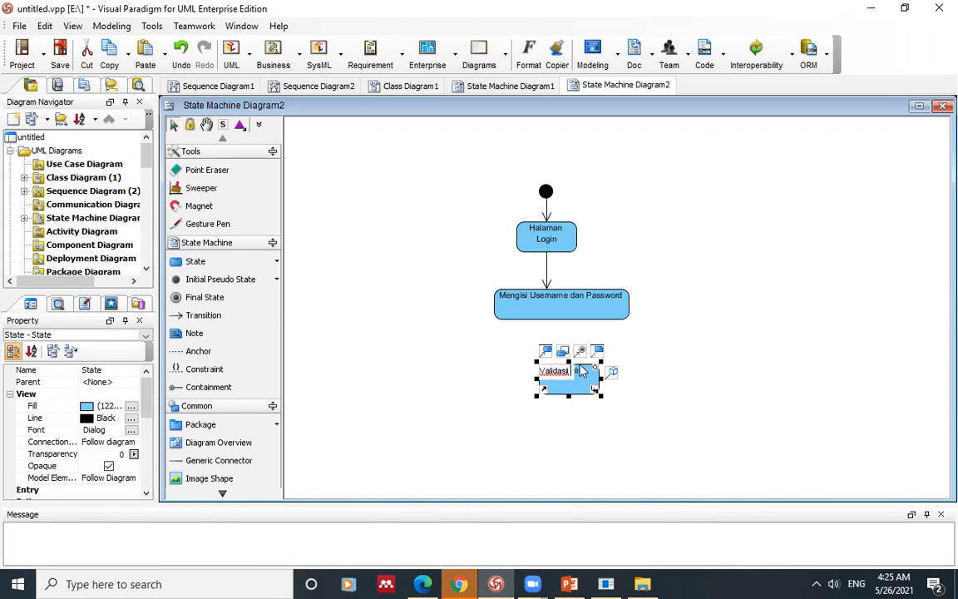
pyautogui.write('usermae dan pass')
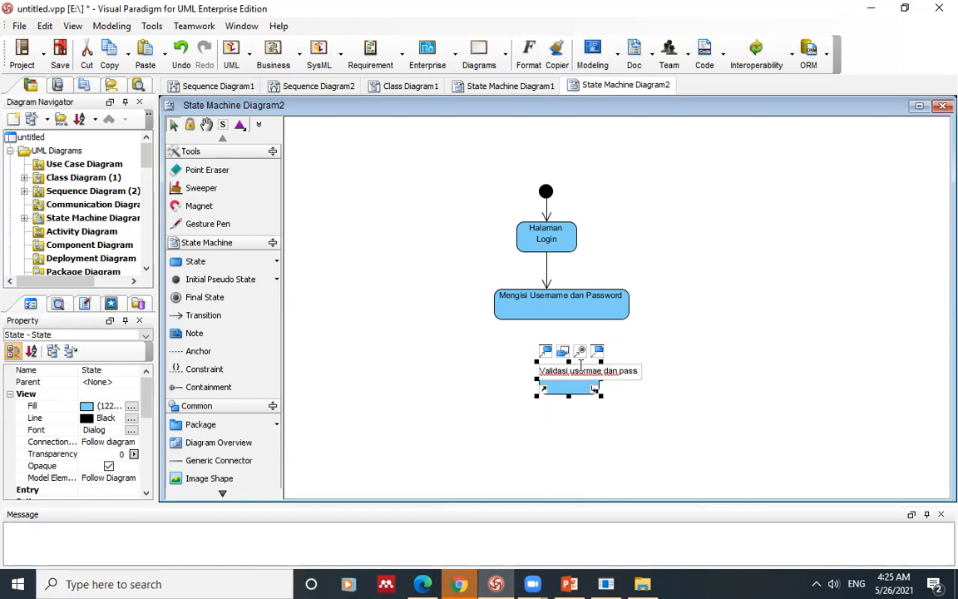
pyautogui.write('word')
pyautogui.click(549, 435)
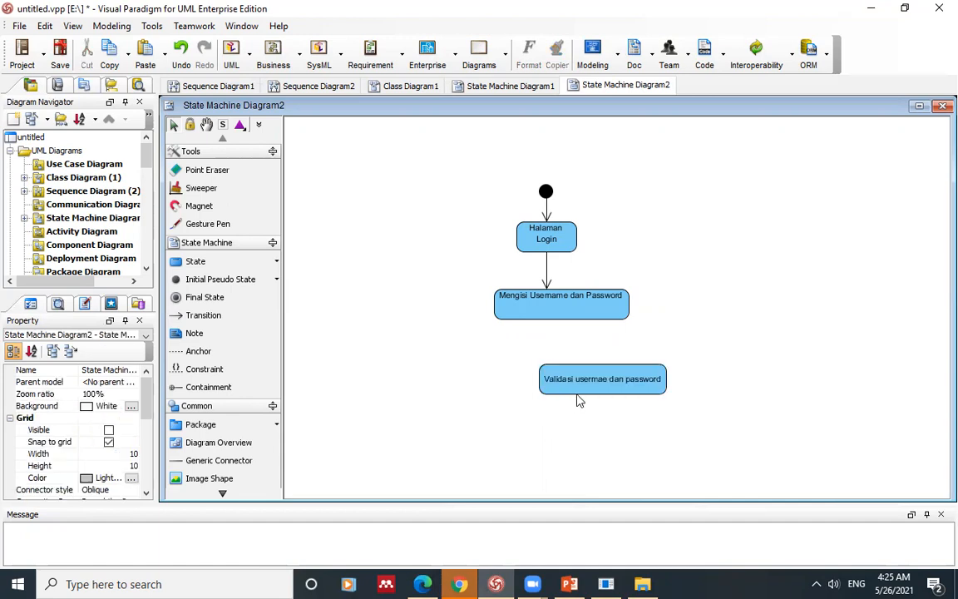
pyautogui.moveTo(579, 380); pyautogui.dragTo(535, 371)
# Step: Connect Mengisi Username dan Password to Validasi usermae dan password with a transition
pyautogui.click(315, 369)
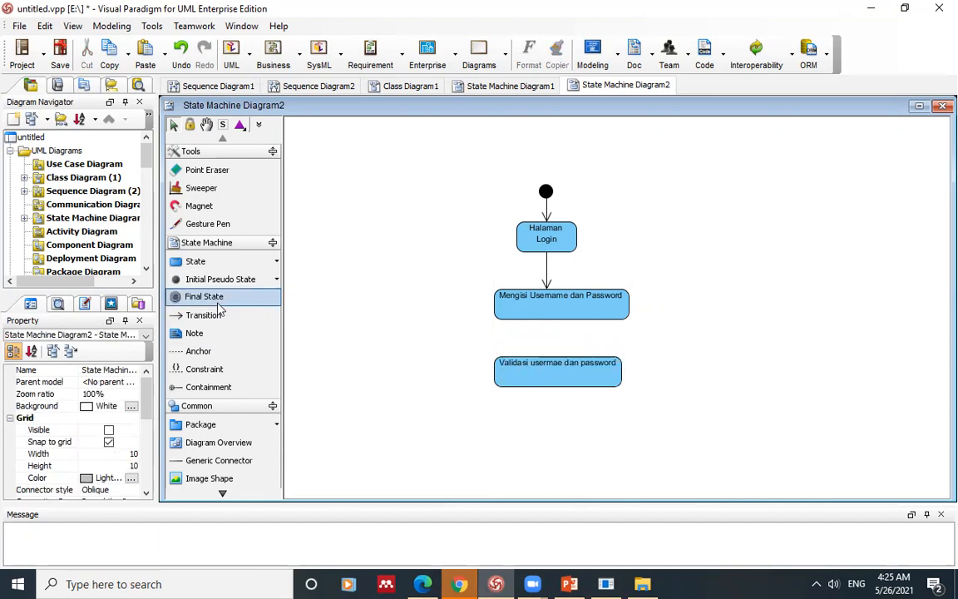
pyautogui.click(203, 315)
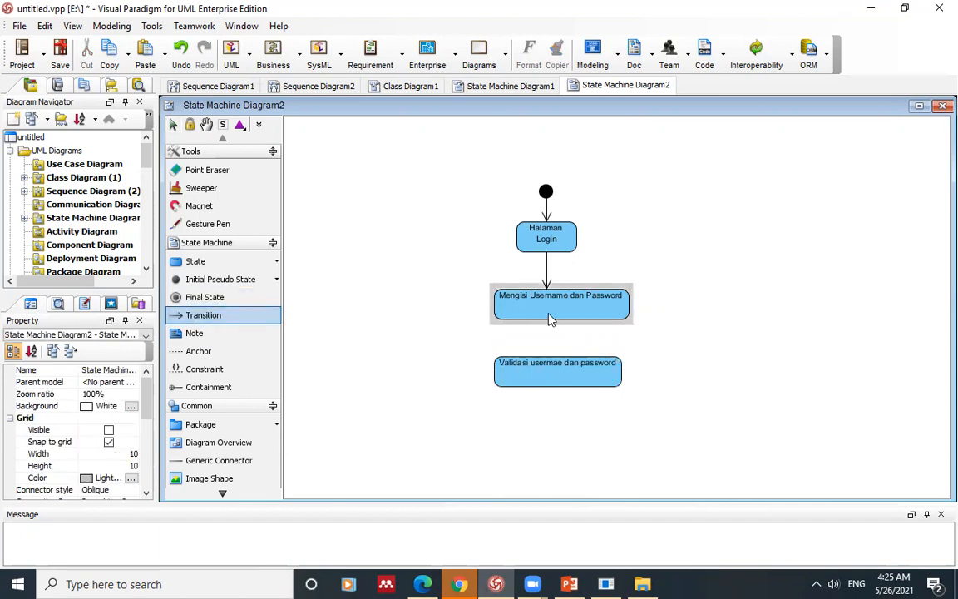
pyautogui.click(548, 315)
pyautogui.click(201, 319)
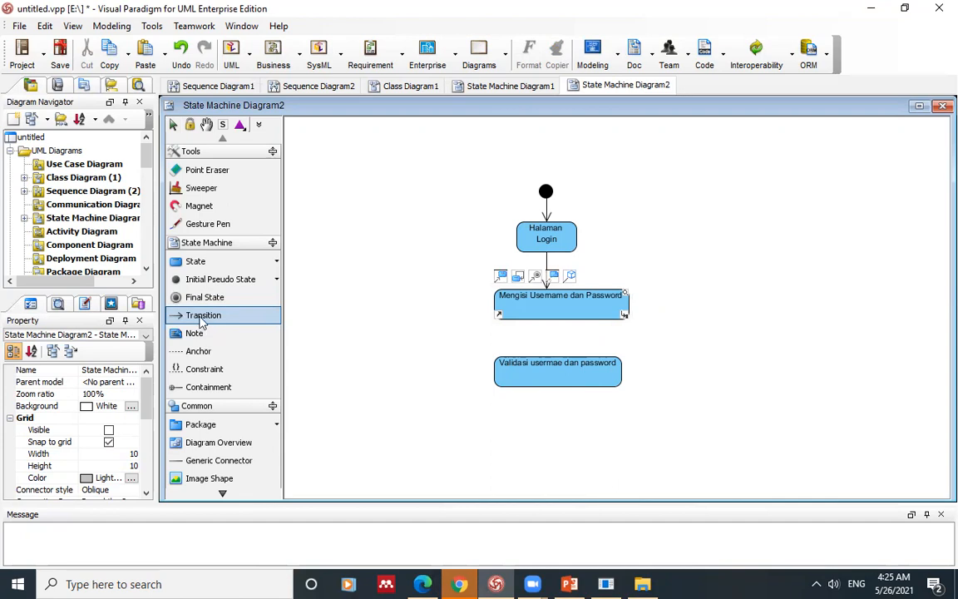
pyautogui.moveTo(553, 308)
pyautogui.mouseDown()
pyautogui.moveTo(554, 370)
pyautogui.moveTo(546, 339)
pyautogui.mouseUp()
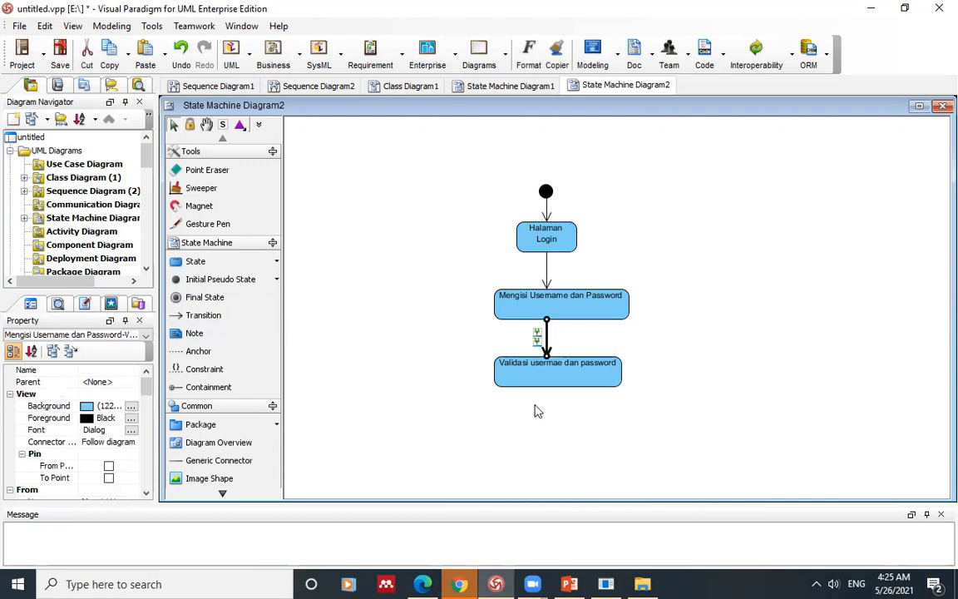
pyautogui.click(532, 436)
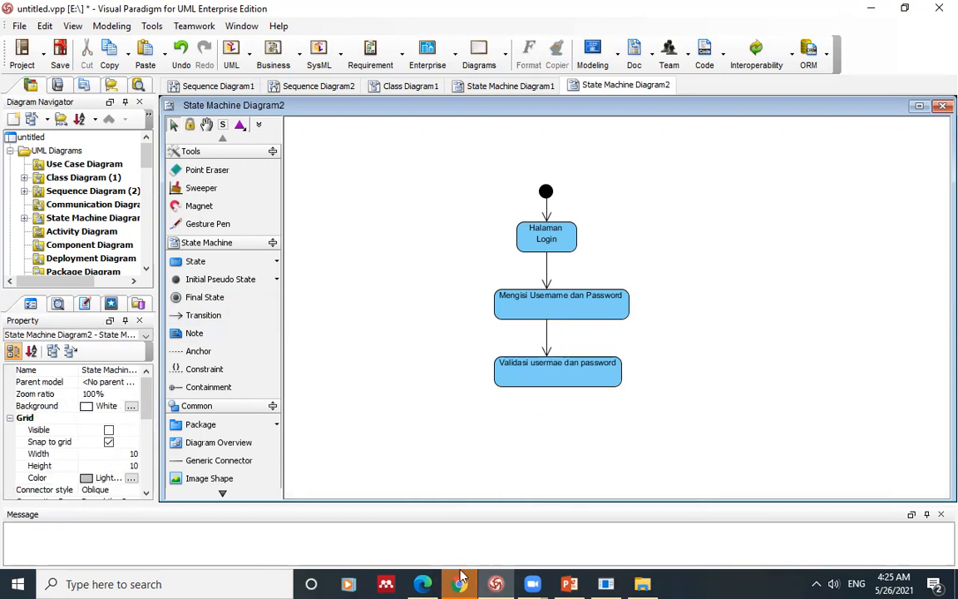
pyautogui.click(426, 582)
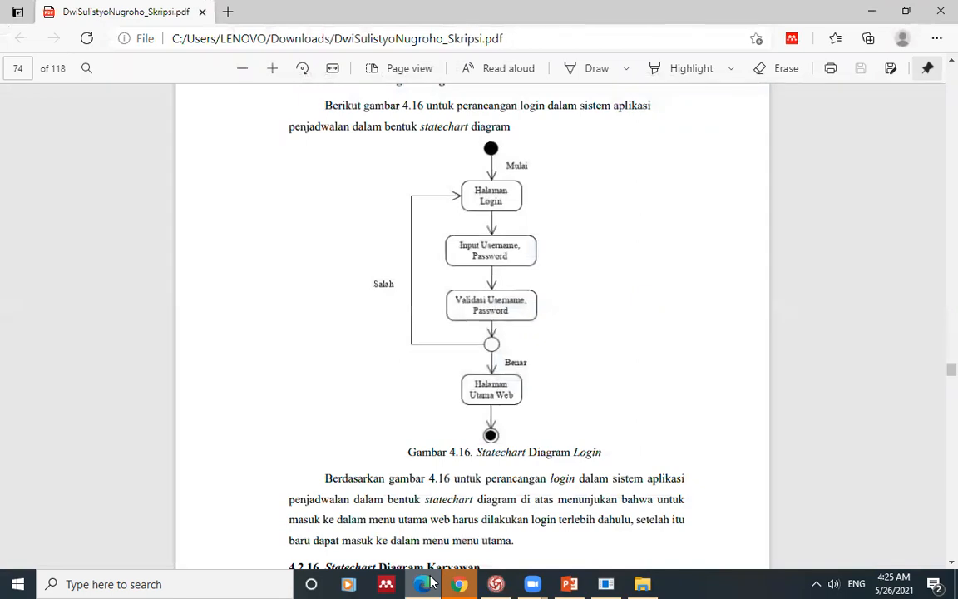
pyautogui.click(430, 582)
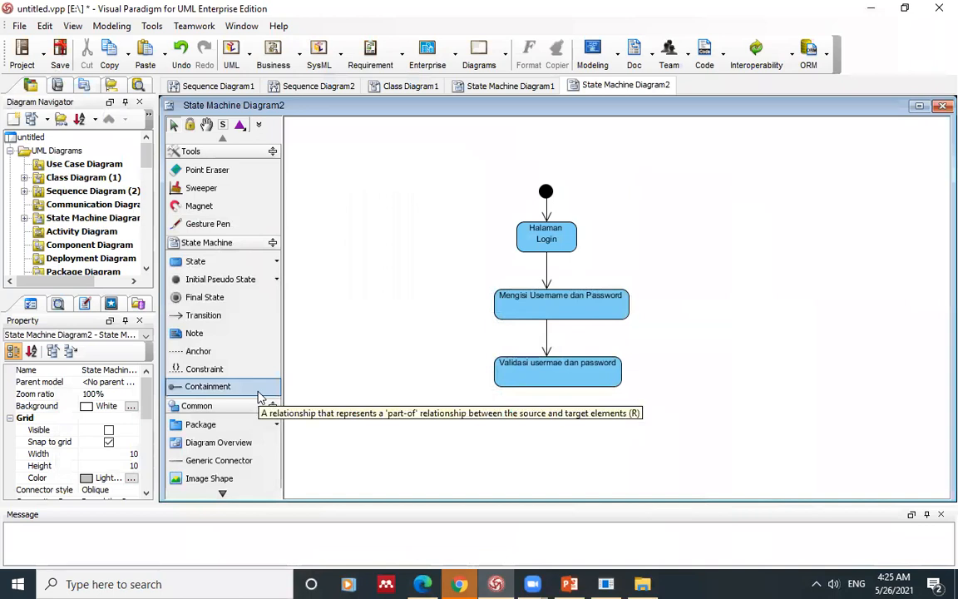
# Step: Place an Entry Point circle centred beneath Validasi usermae dan password, checking the reference
pyautogui.click(275, 280)
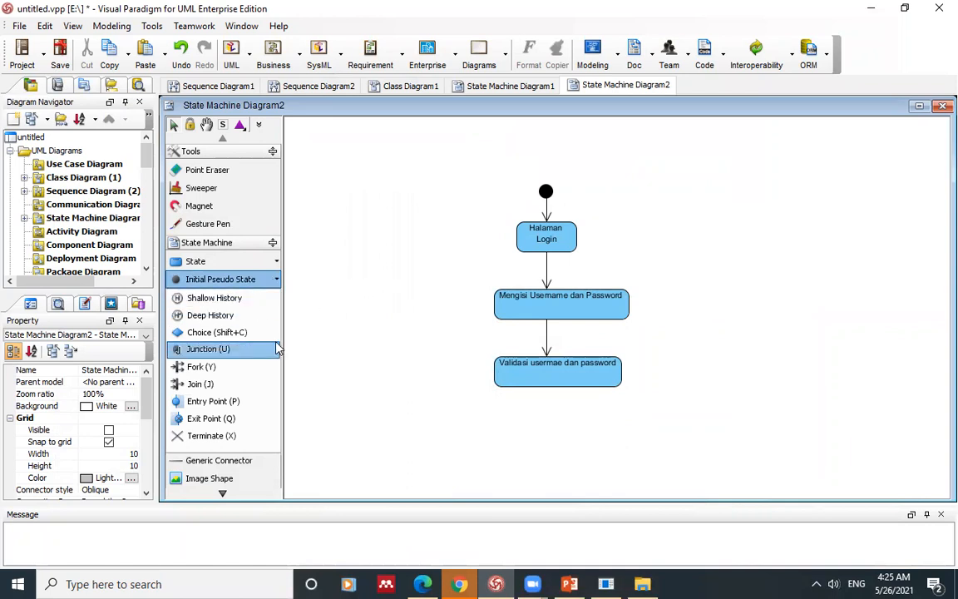
pyautogui.click(218, 402)
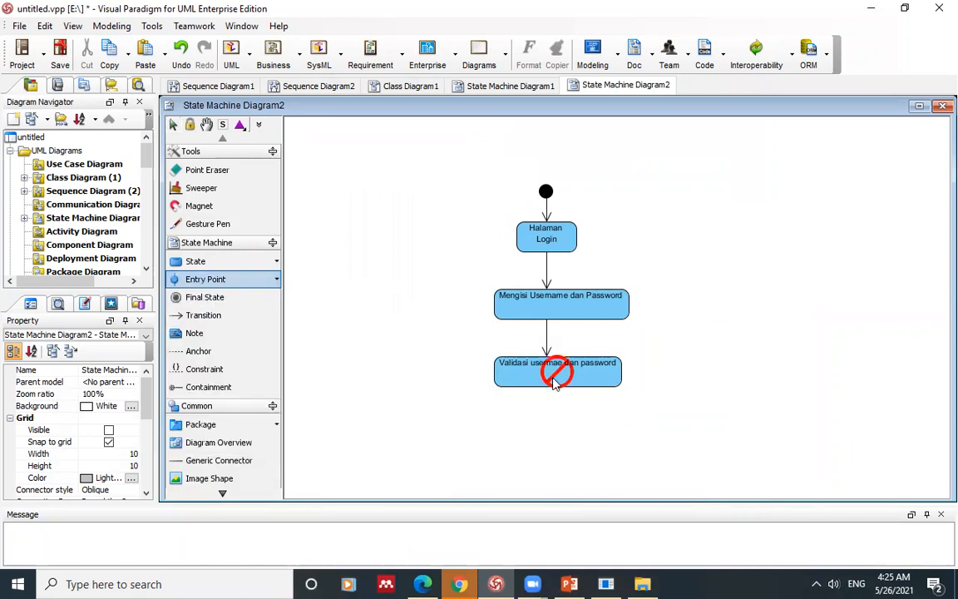
pyautogui.click(549, 420)
pyautogui.click(399, 402)
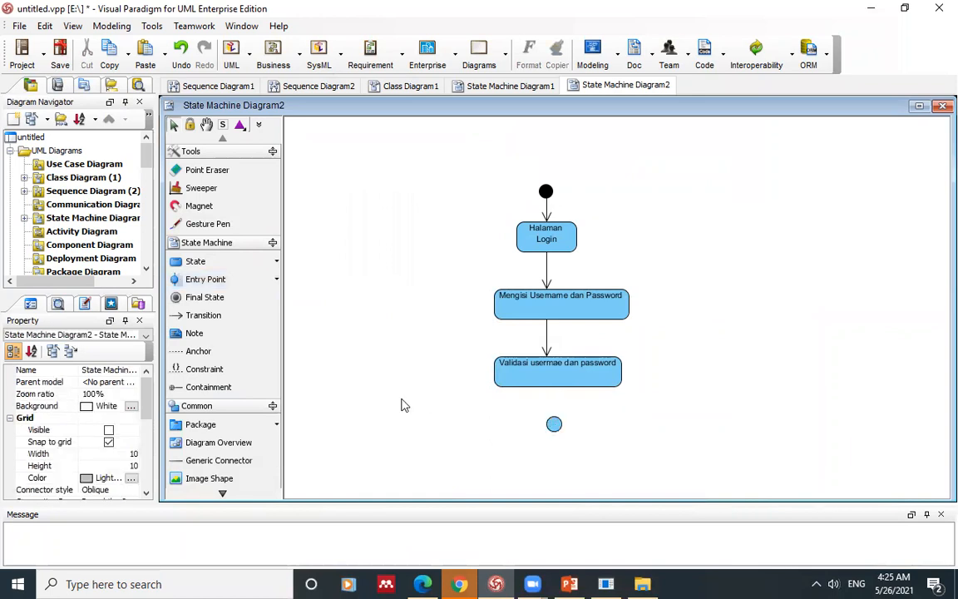
pyautogui.moveTo(553, 424); pyautogui.dragTo(546, 417)
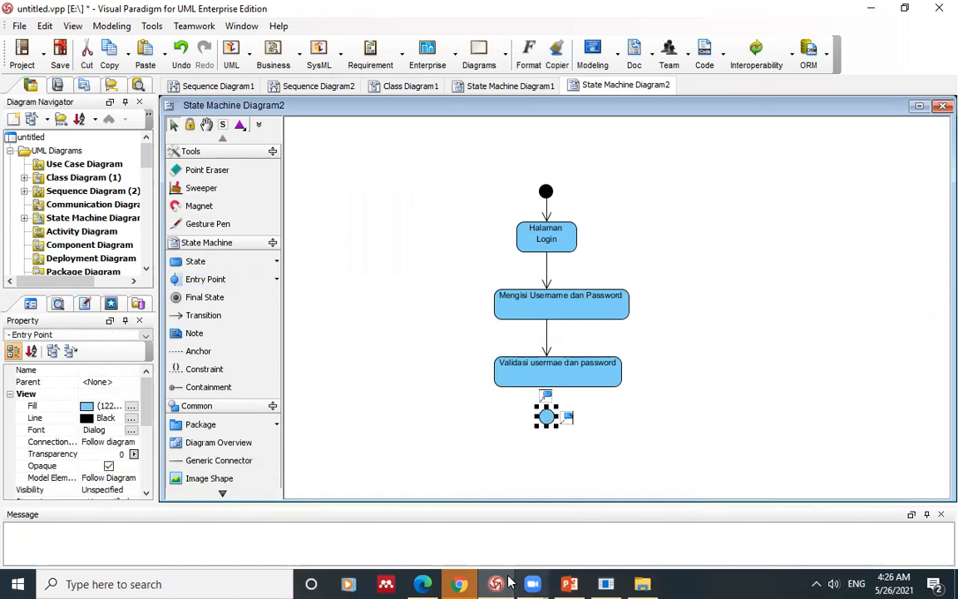
pyautogui.click(426, 582)
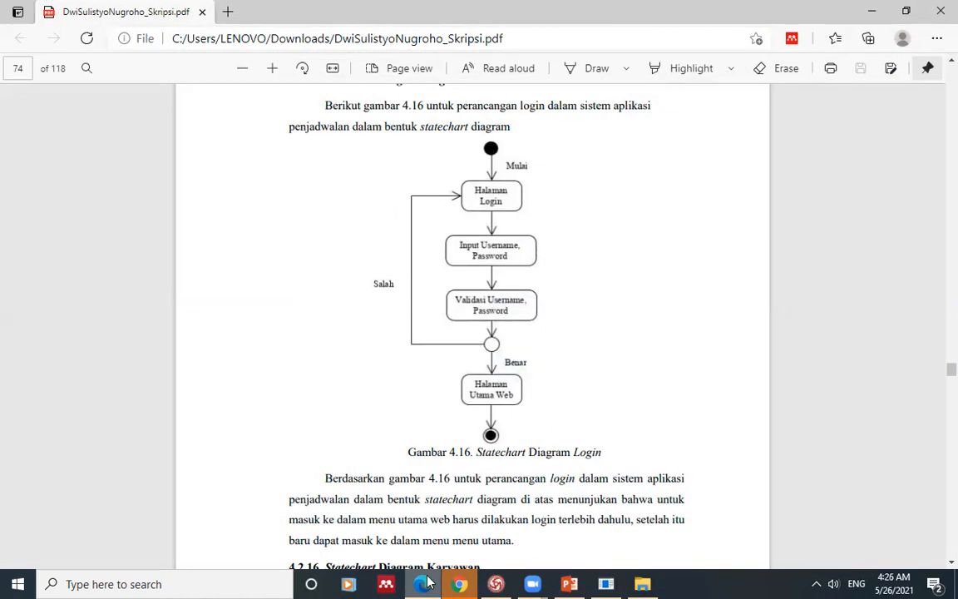
pyautogui.click(426, 582)
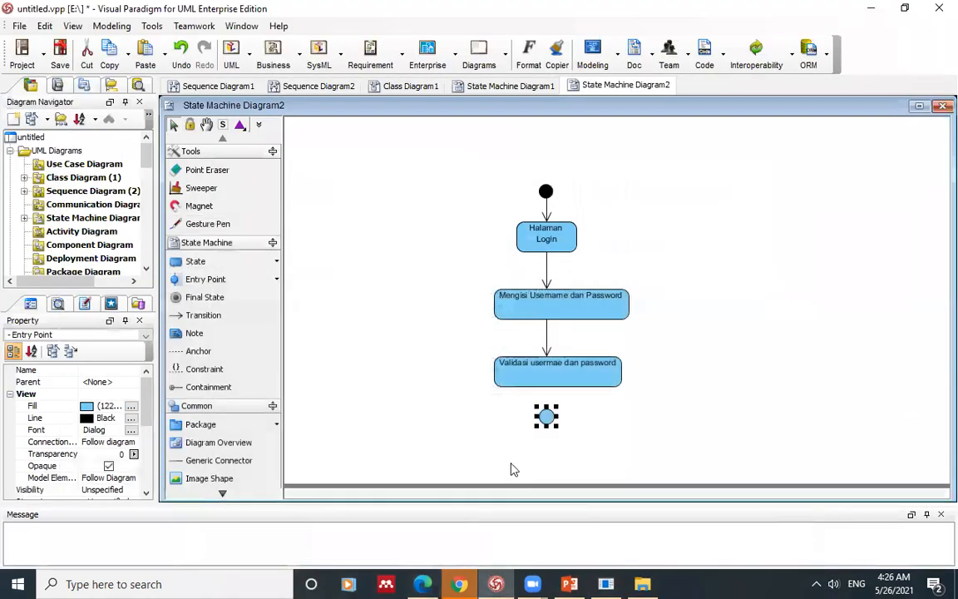
pyautogui.click(353, 377)
# Step: Draw a transition from Validasi usermae dan password down to the entry-point circle
pyautogui.click(203, 314)
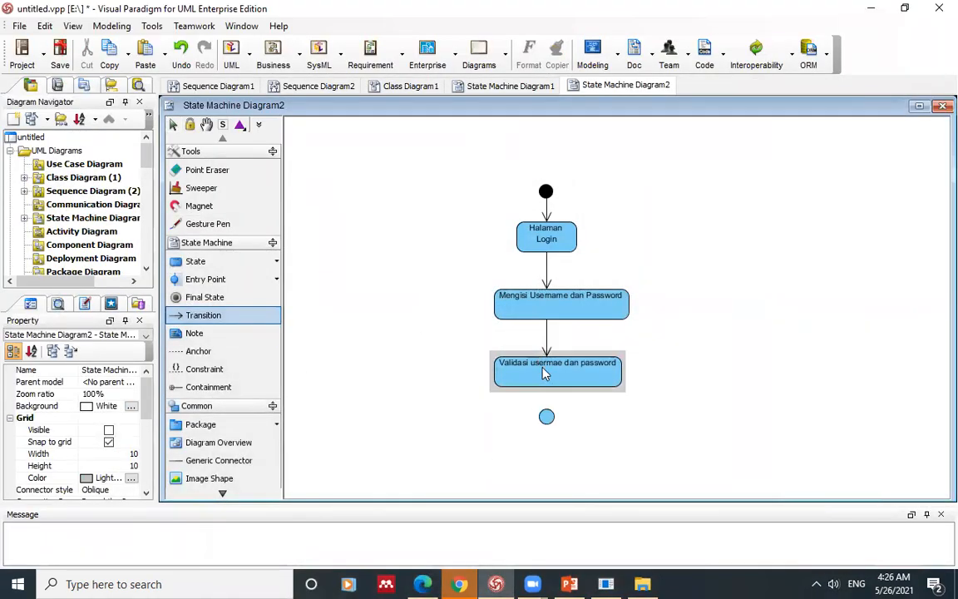
pyautogui.moveTo(547, 390); pyautogui.dragTo(546, 416)
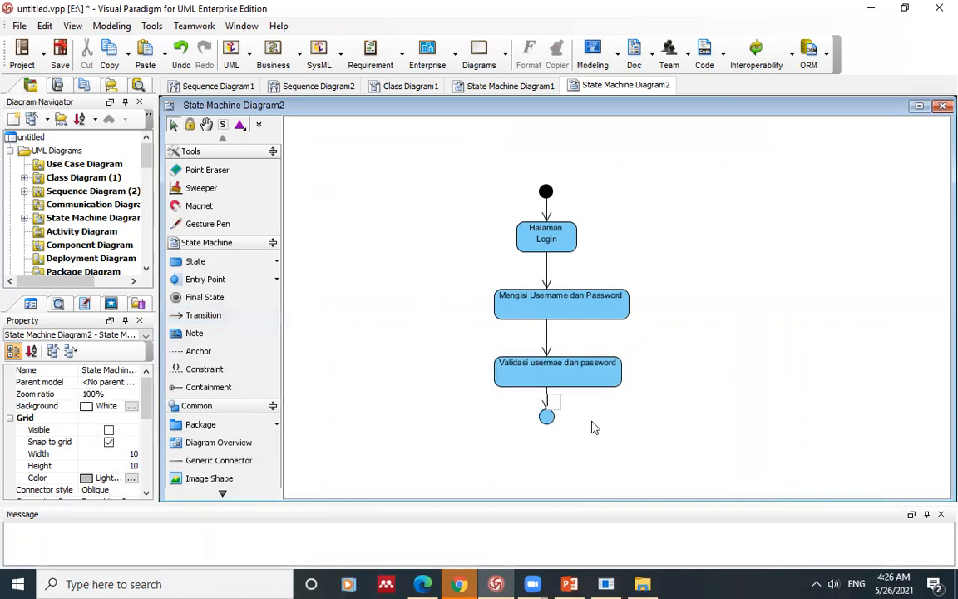
pyautogui.click(424, 584)
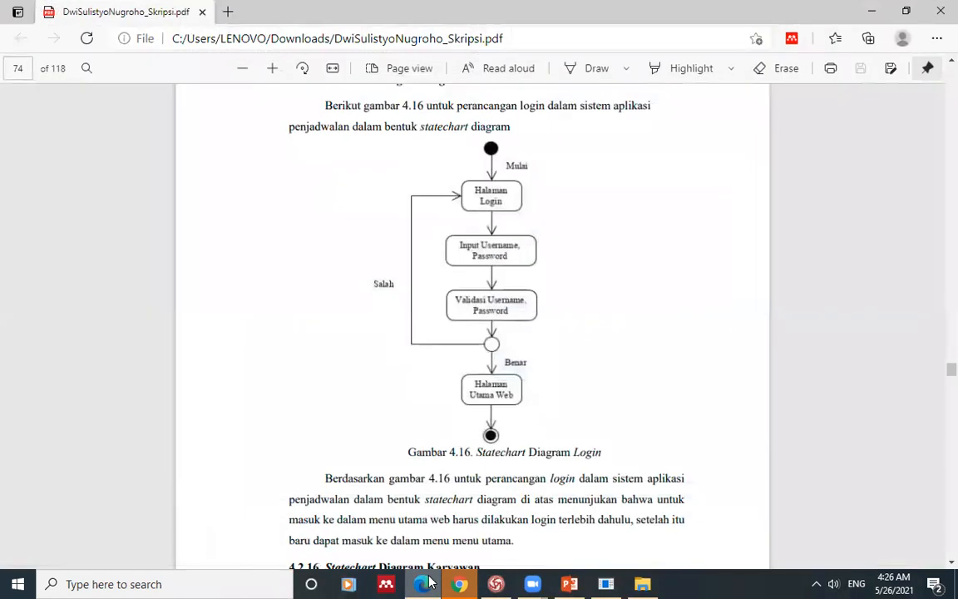
pyautogui.click(424, 584)
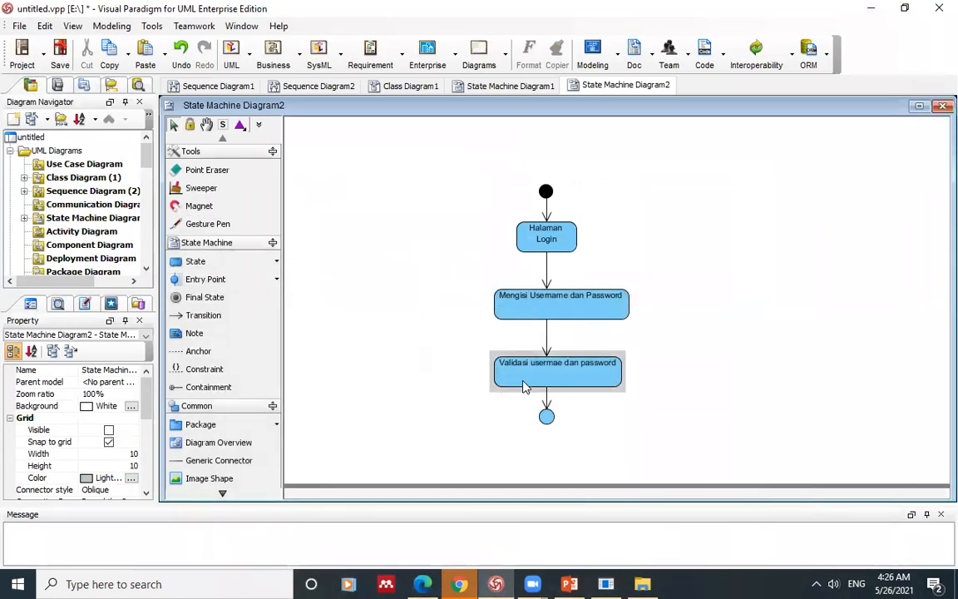
pyautogui.click(197, 261)
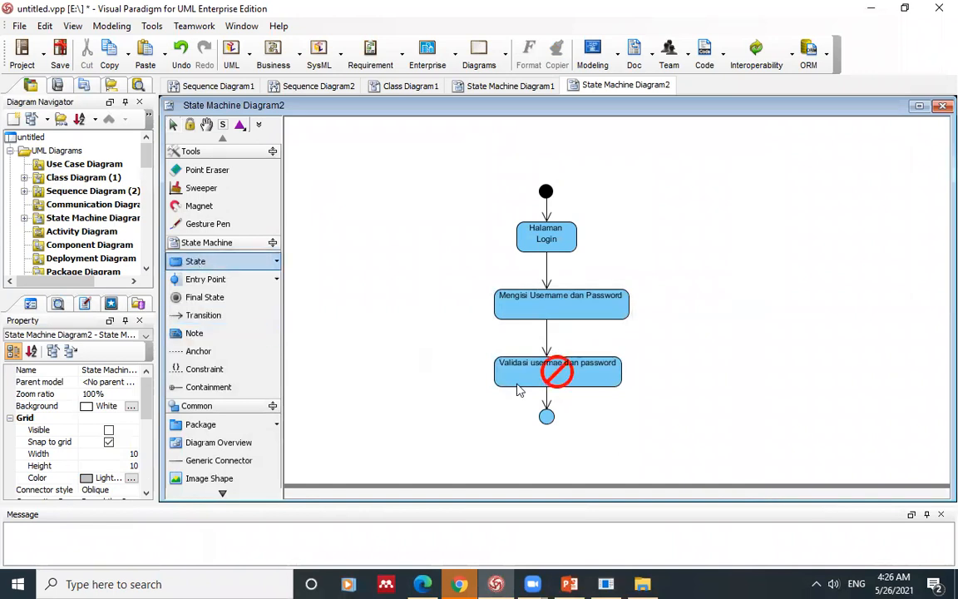
# Step: Add a state named 'Dasboard' centred below the entry-point circle
pyautogui.click(533, 441)
pyautogui.write('Dasboard')
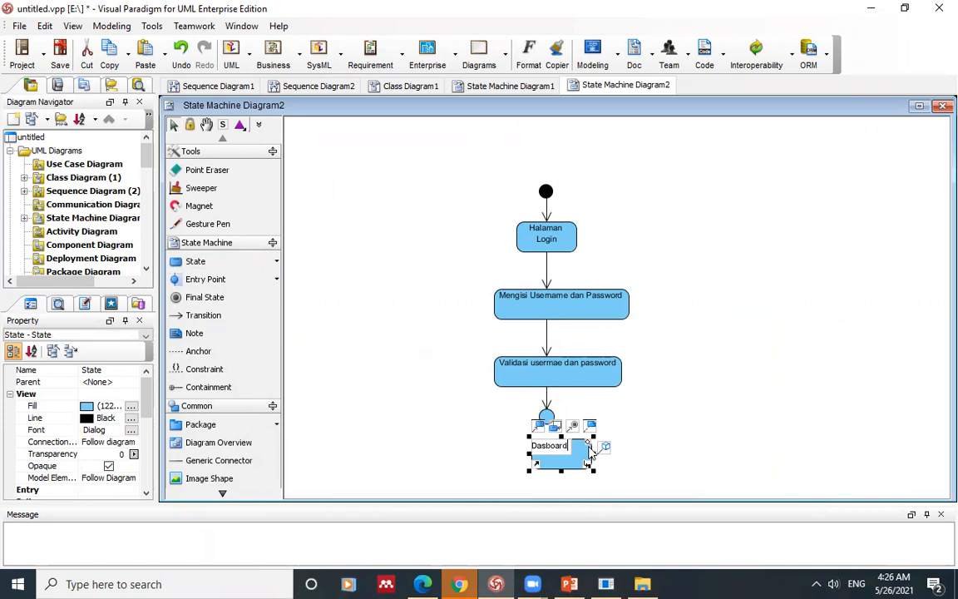
pyautogui.click(687, 444)
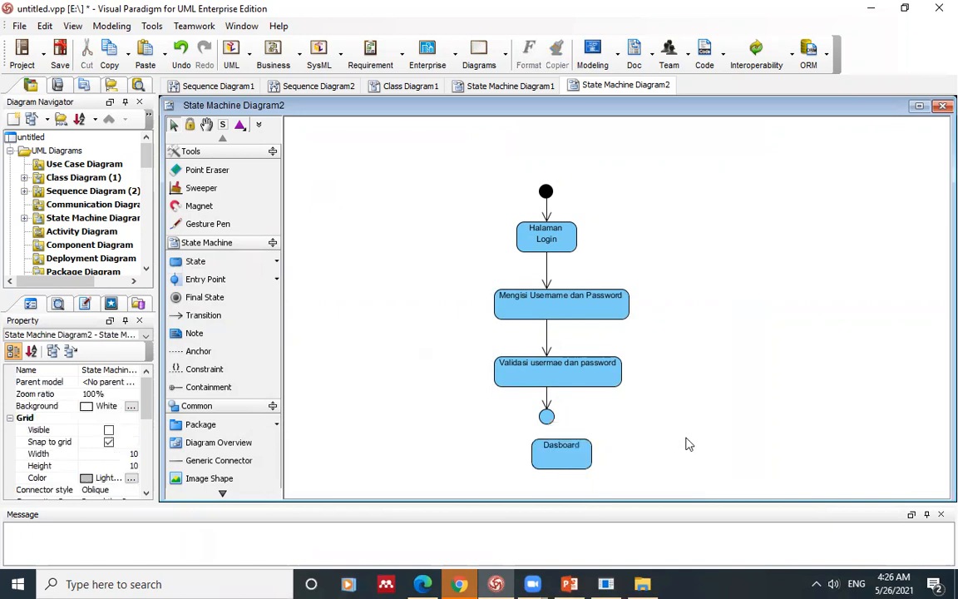
pyautogui.click(547, 456)
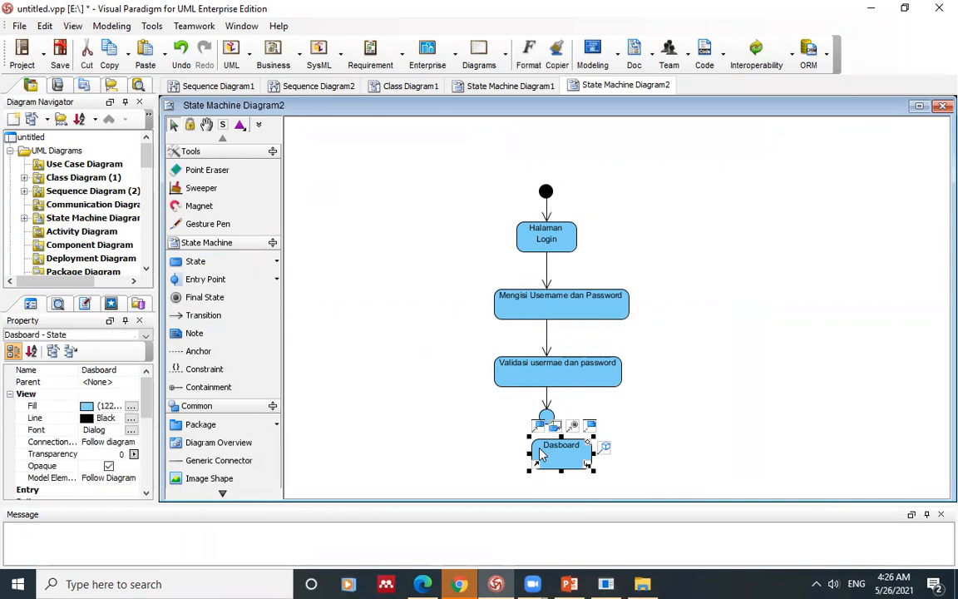
pyautogui.moveTo(550, 451); pyautogui.dragTo(543, 452)
pyautogui.click(399, 420)
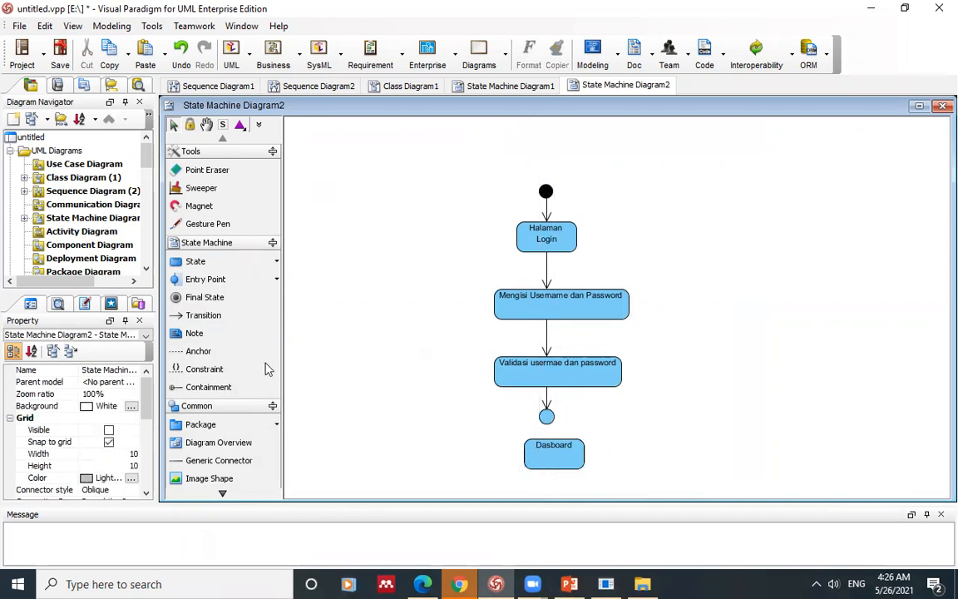
# Step: Draw a transition from the entry-point circle into the Dasboard state
pyautogui.click(189, 318)
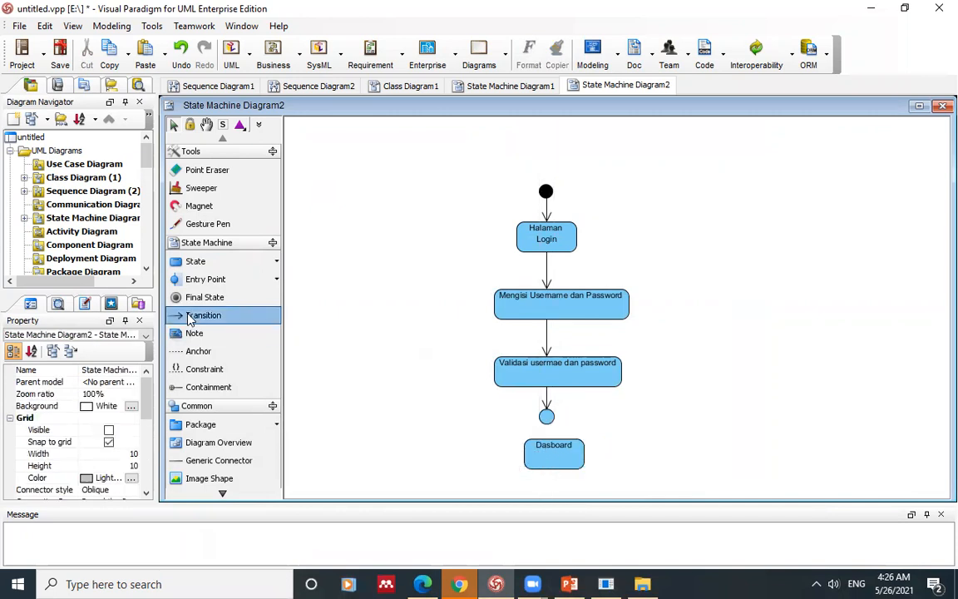
pyautogui.click(542, 443)
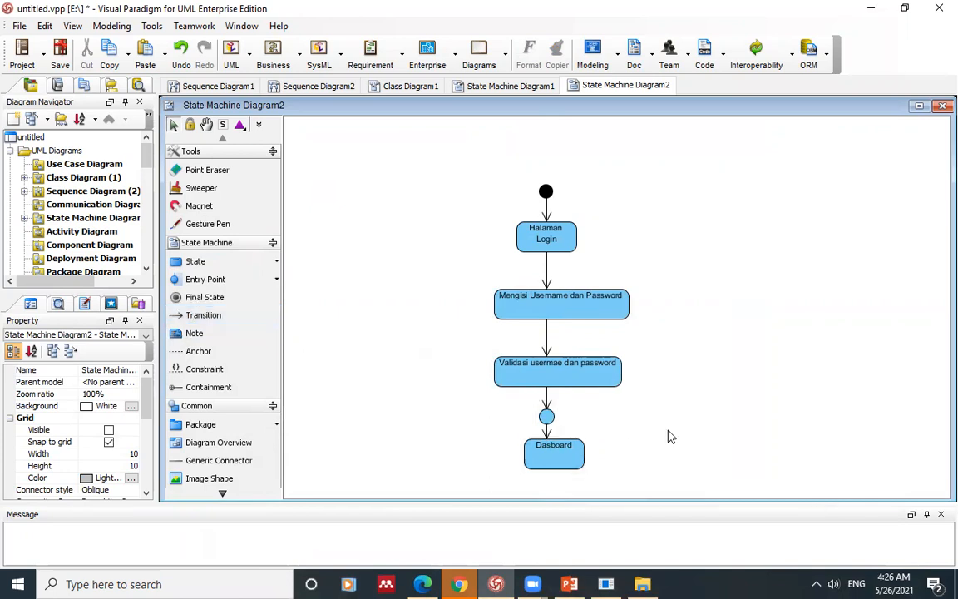
pyautogui.click(193, 297)
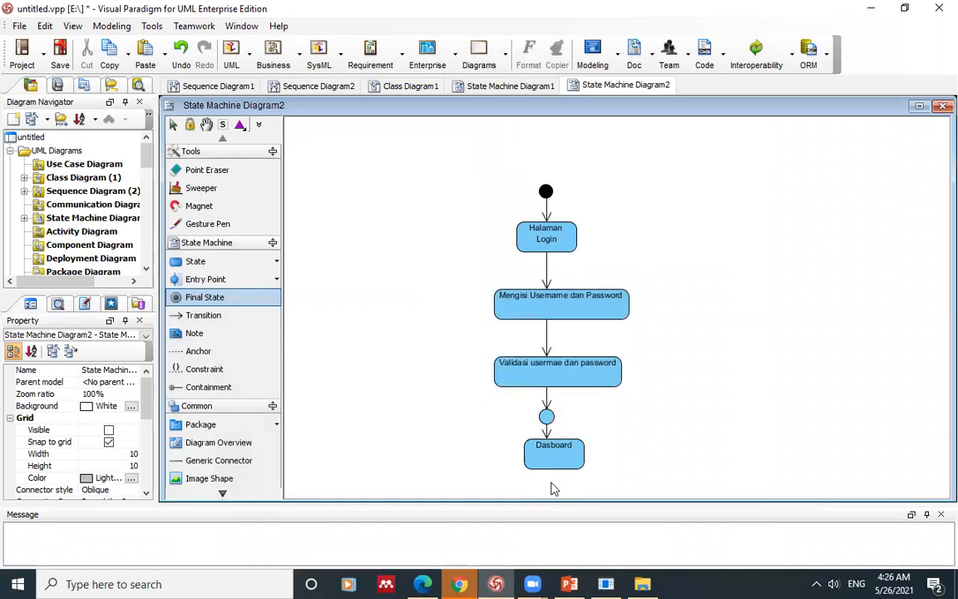
# Step: Place a final state centred below the Dasboard state
pyautogui.click(552, 490)
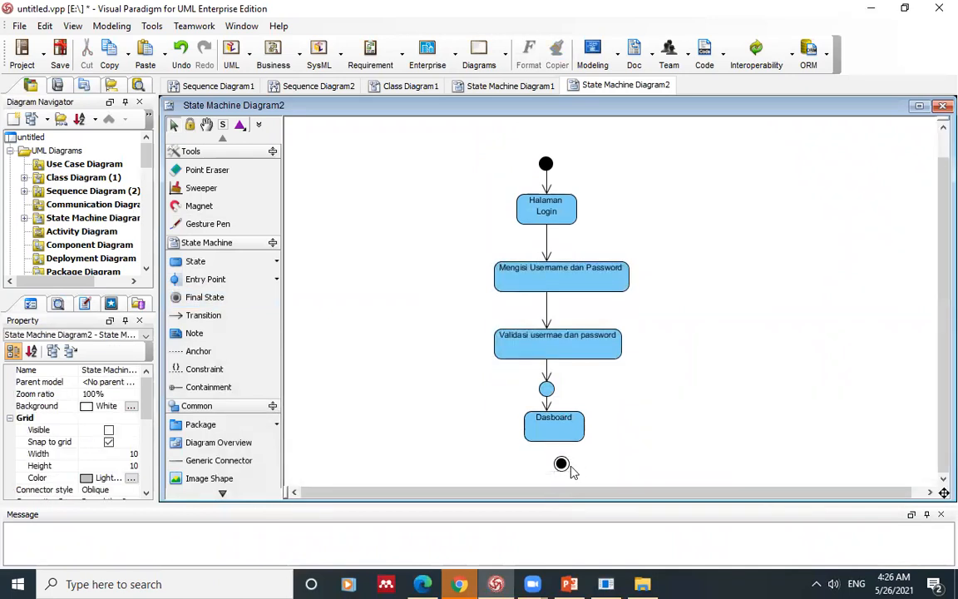
pyautogui.moveTo(566, 467); pyautogui.dragTo(555, 464)
pyautogui.click(462, 450)
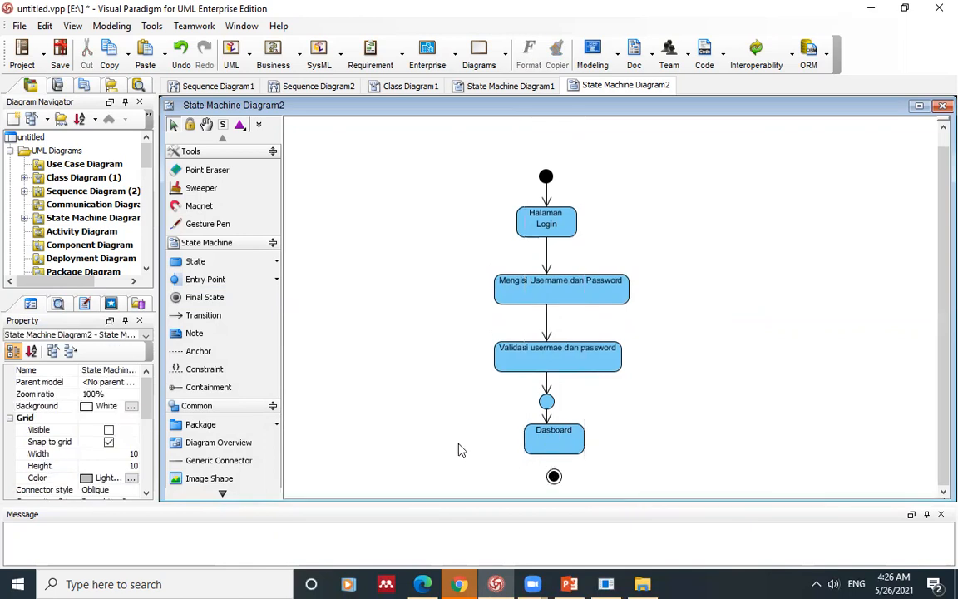
# Step: Attempt a transition from Dasboard to the final state, then abandon it
pyautogui.click(191, 315)
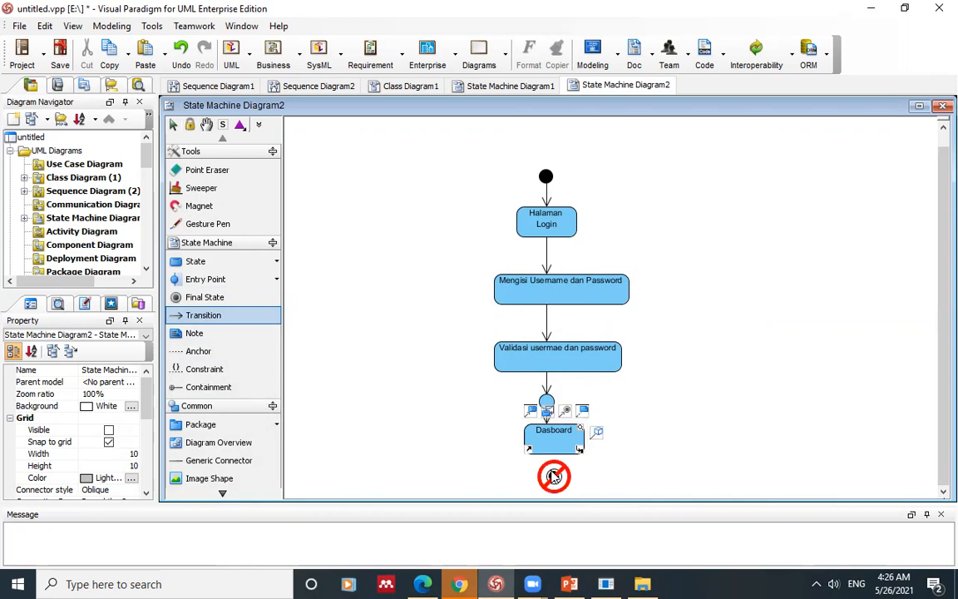
pyautogui.moveTo(551, 452); pyautogui.dragTo(552, 472)
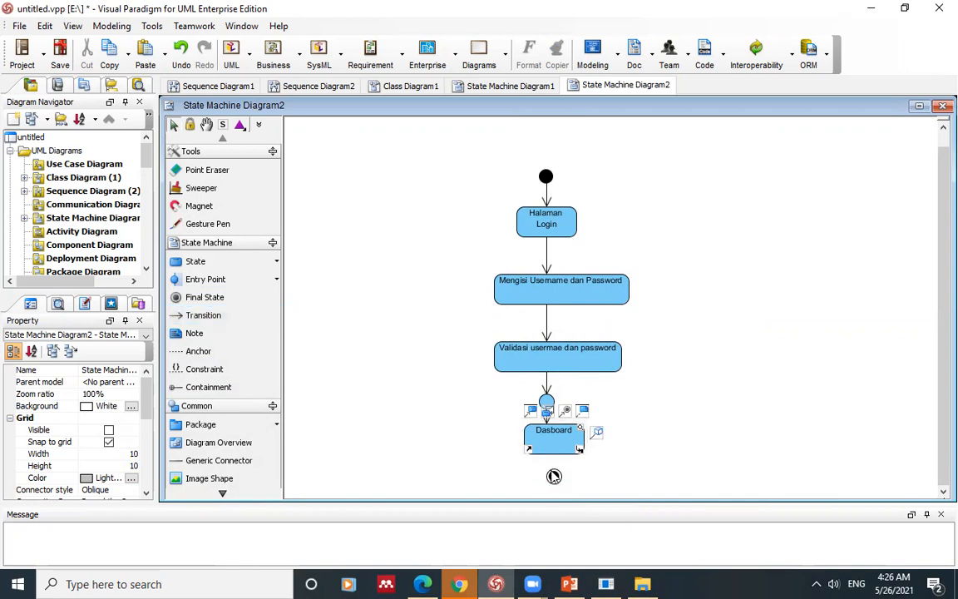
pyautogui.click(202, 317)
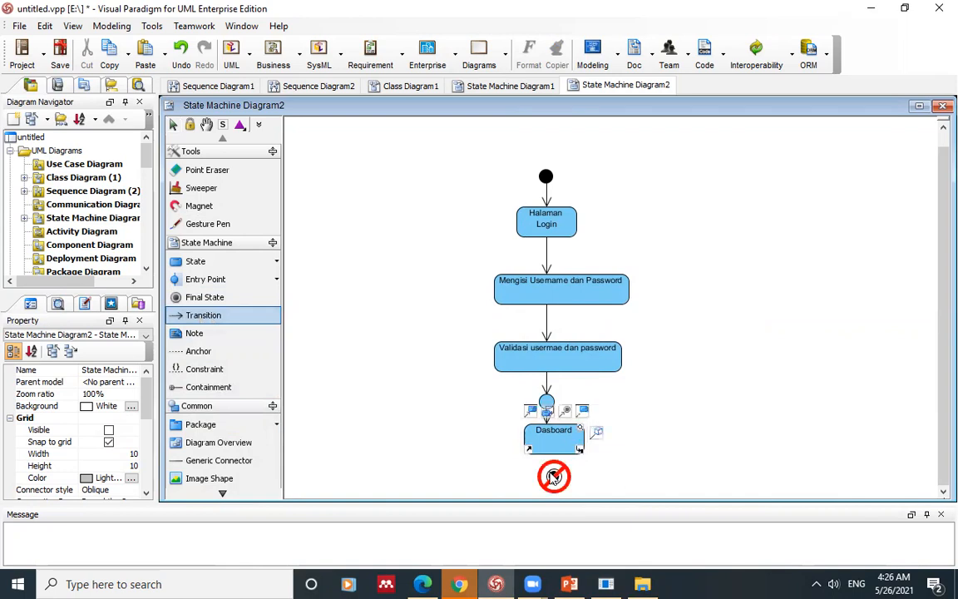
pyautogui.click(730, 303)
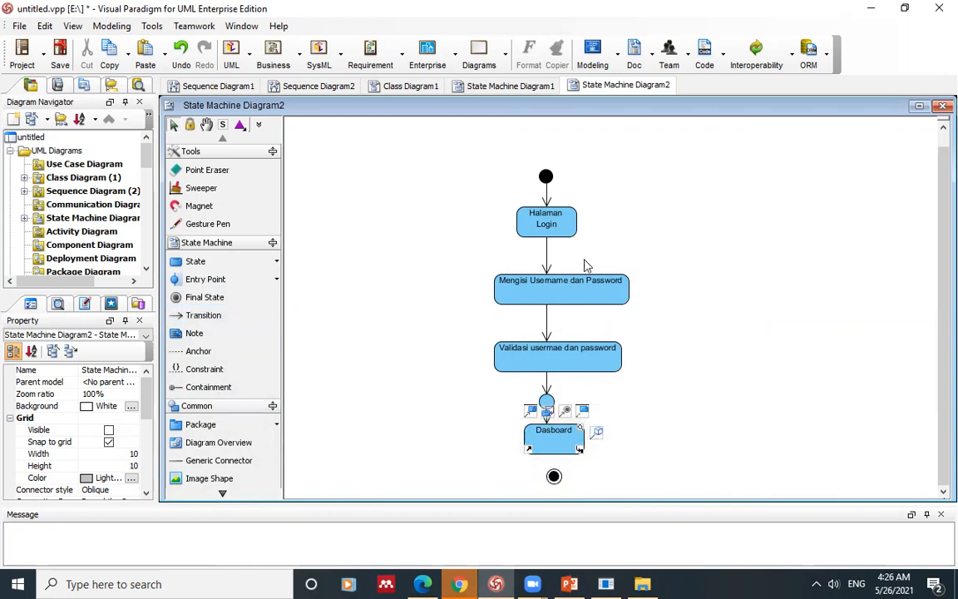
# Step: Marquee-select the whole login state diagram and drag it higher on the canvas
pyautogui.moveTo(382, 150); pyautogui.dragTo(651, 445)
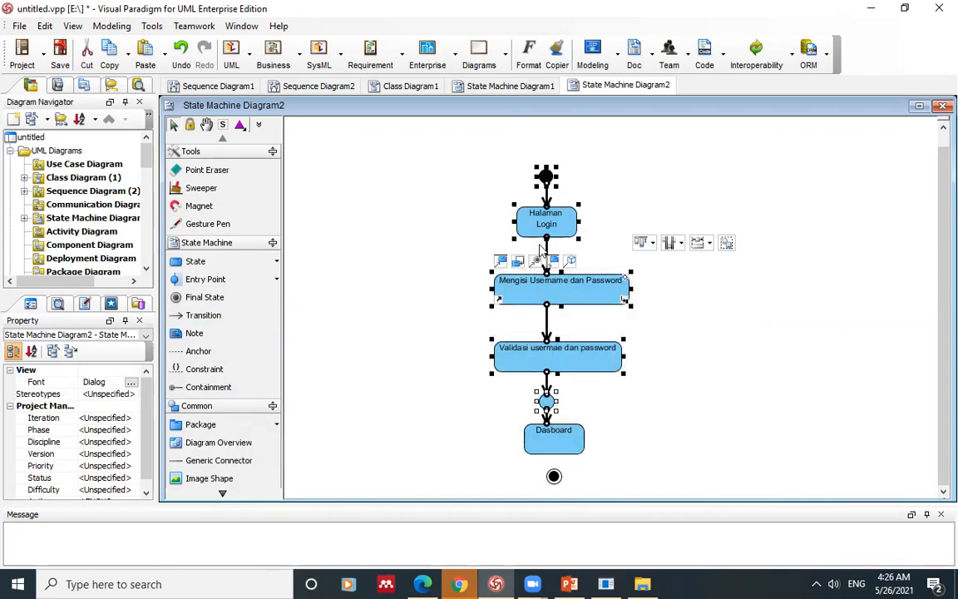
pyautogui.moveTo(422, 150); pyautogui.dragTo(681, 472)
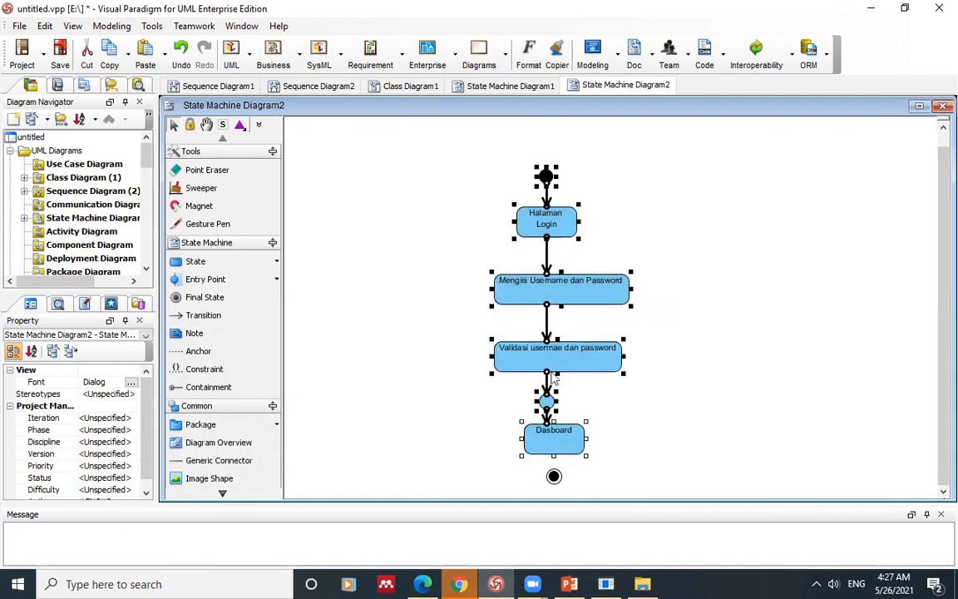
pyautogui.moveTo(549, 293); pyautogui.dragTo(542, 248)
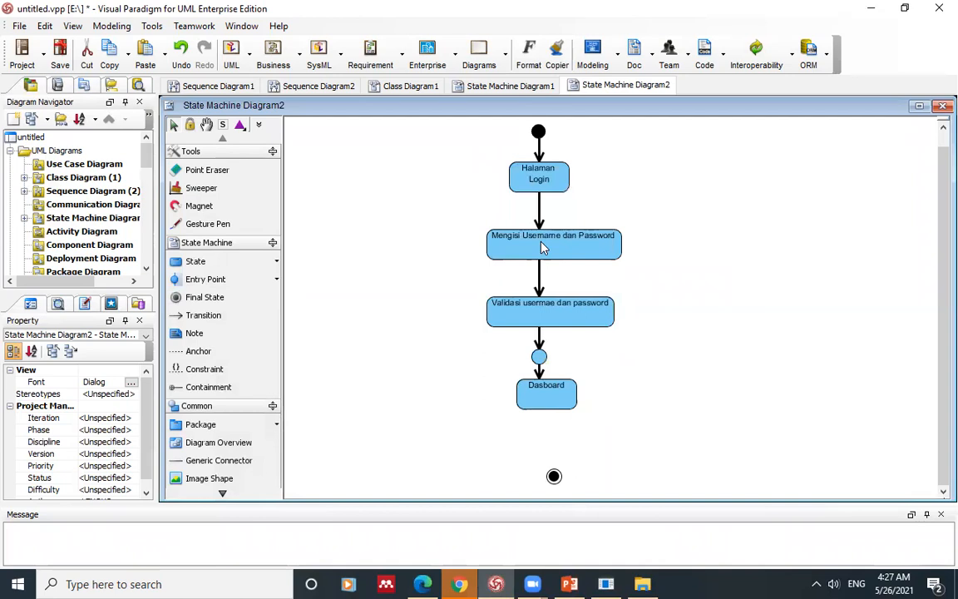
# Step: Nudge the Dasboard state slightly left and down above the final state
pyautogui.click(764, 353)
pyautogui.click(203, 315)
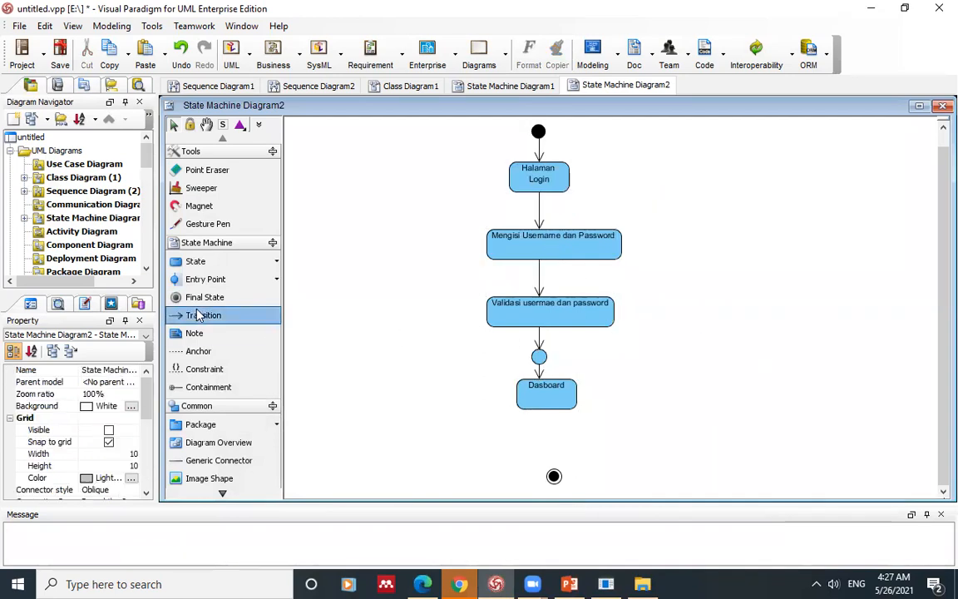
pyautogui.click(554, 476)
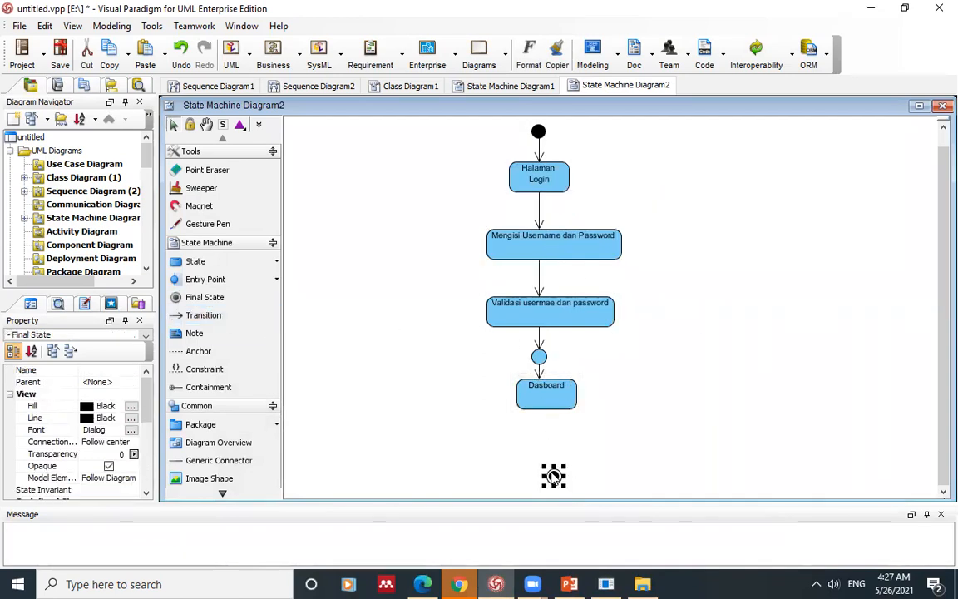
pyautogui.moveTo(547, 405); pyautogui.dragTo(534, 414)
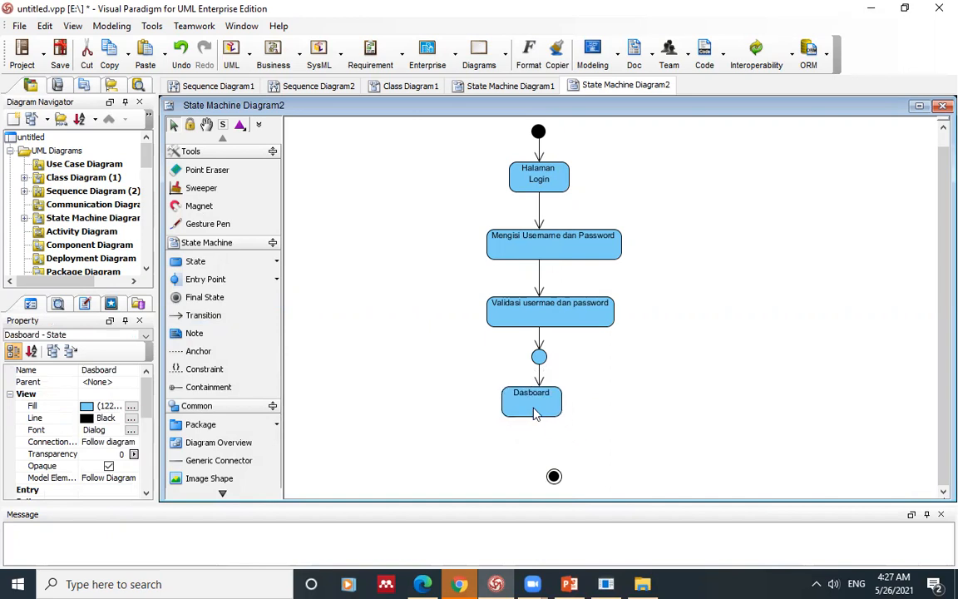
# Step: Draw a transition from Dasboard to the final state
pyautogui.click(387, 371)
pyautogui.click(197, 317)
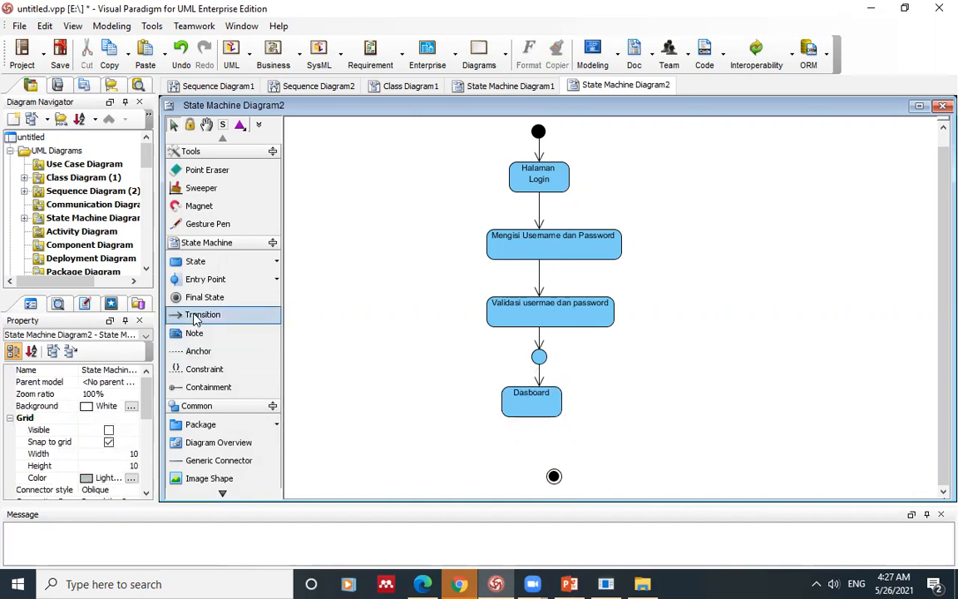
pyautogui.moveTo(545, 404); pyautogui.dragTo(554, 476)
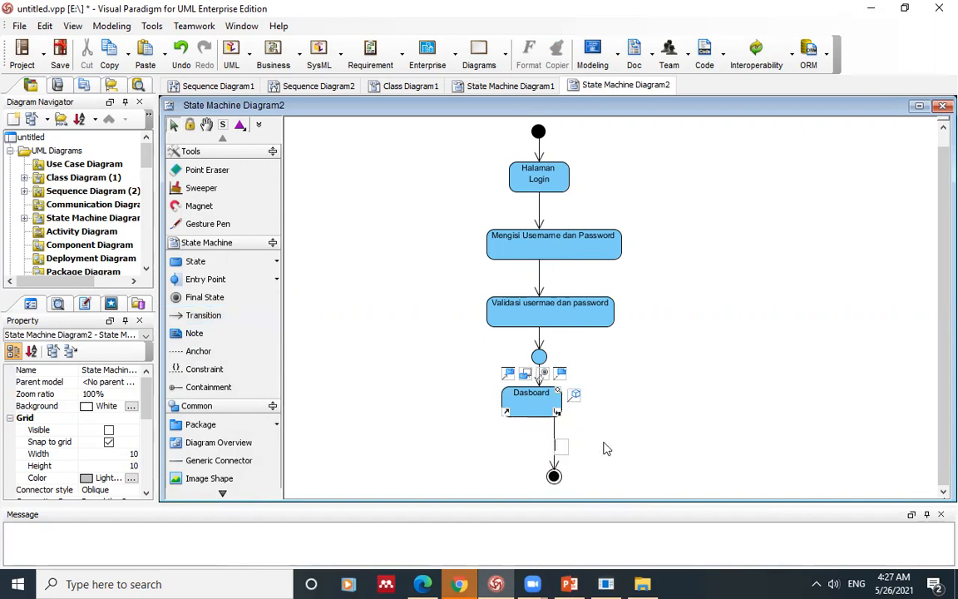
# Step: Realign Dasboard and the final state, and straighten the junction-to-Dasboard transition
pyautogui.click(556, 406)
pyautogui.moveTo(555, 406); pyautogui.dragTo(571, 406)
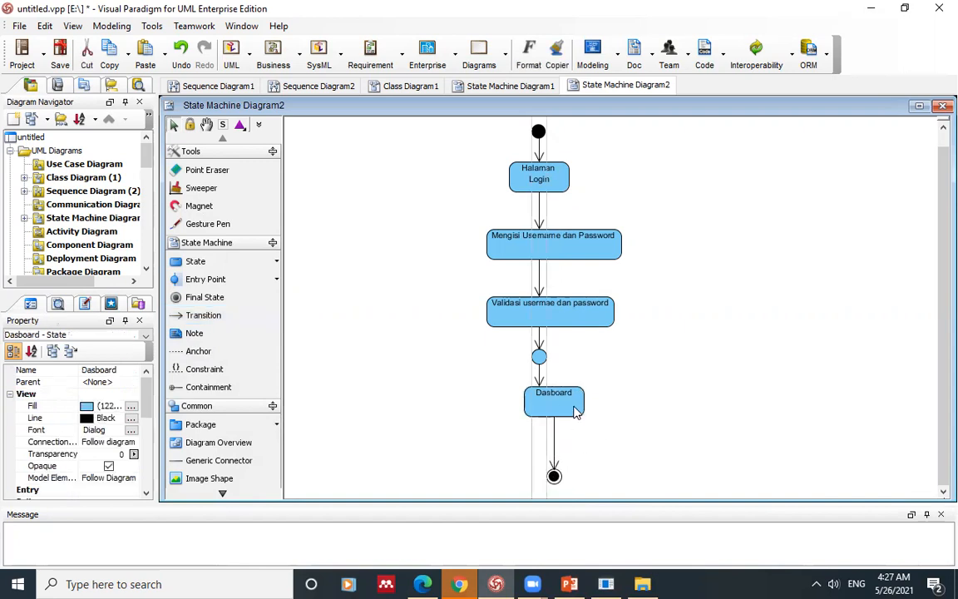
pyautogui.click(547, 450)
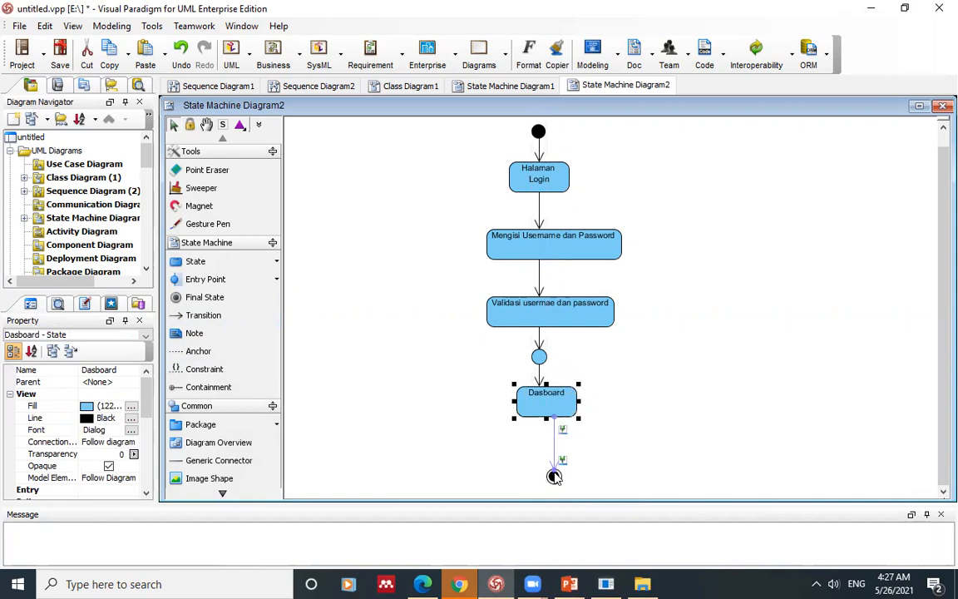
pyautogui.moveTo(559, 483); pyautogui.dragTo(549, 463)
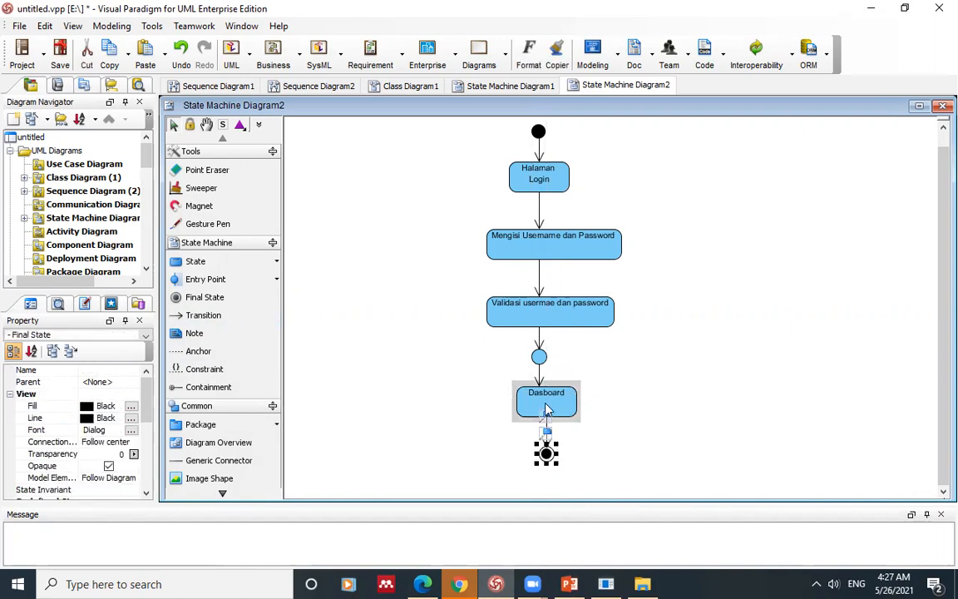
pyautogui.click(546, 387)
pyautogui.moveTo(546, 384); pyautogui.dragTo(540, 385)
pyautogui.click(638, 389)
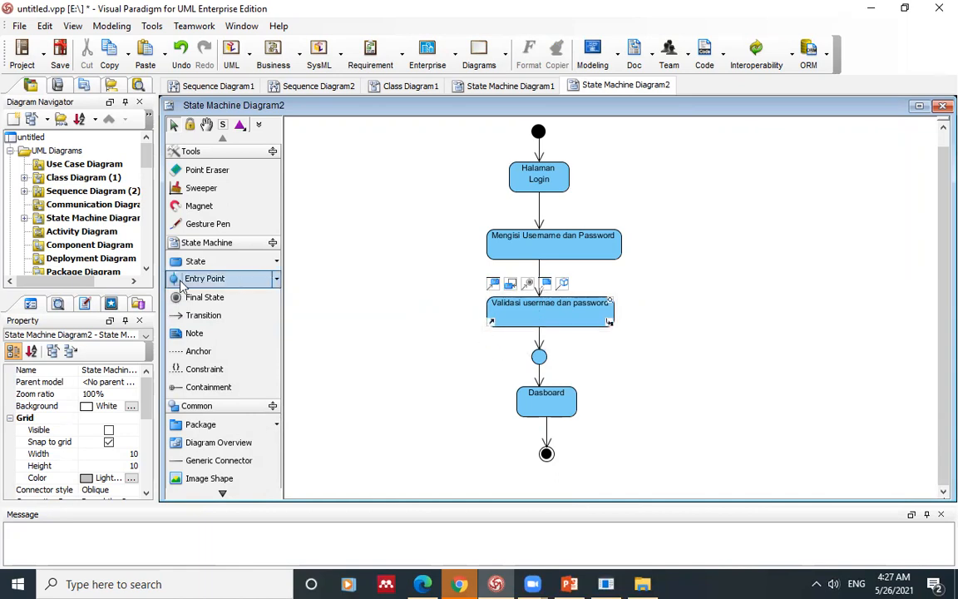
# Step: Draw a bent transition from the junction left and up into Halaman Login, then bring Chrome forward
pyautogui.click(189, 314)
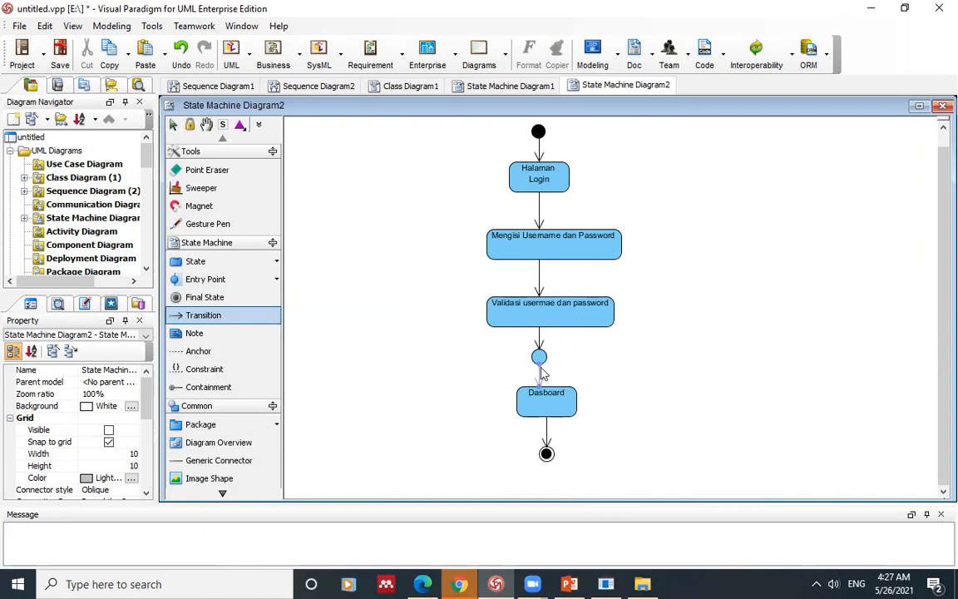
pyautogui.moveTo(539, 358); pyautogui.dragTo(419, 359)
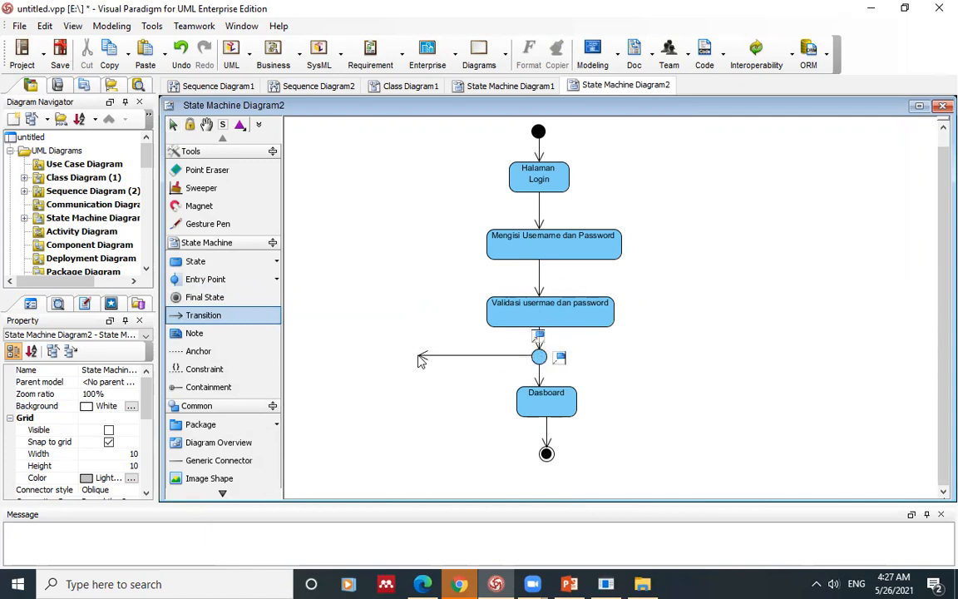
pyautogui.click(420, 358)
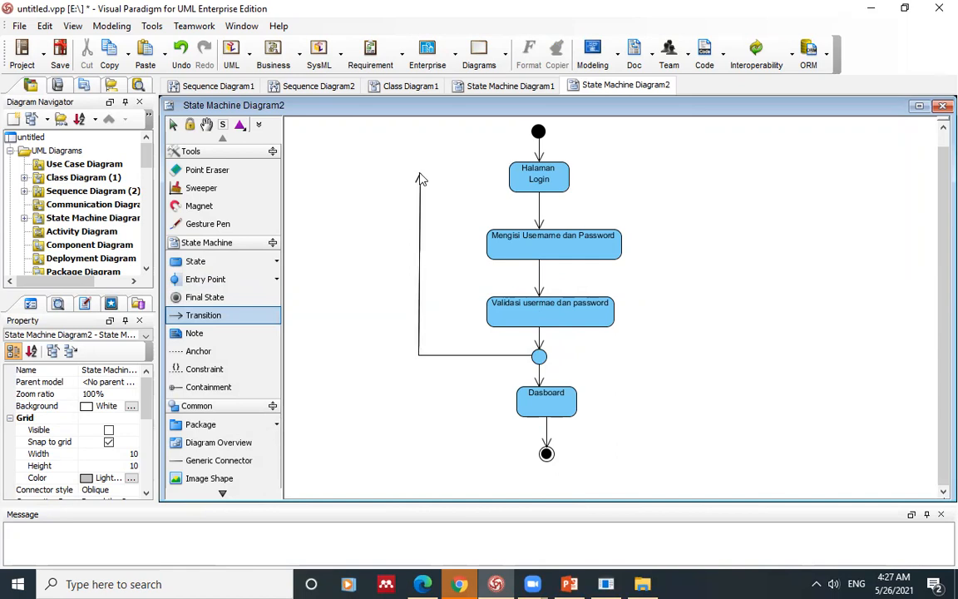
pyautogui.click(420, 176)
pyautogui.click(510, 177)
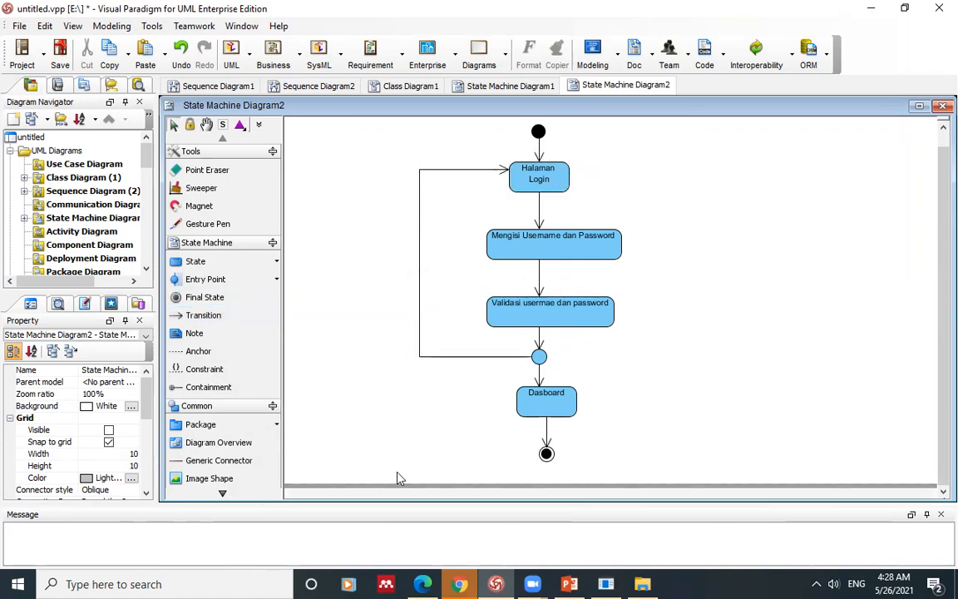
pyautogui.click(459, 584)
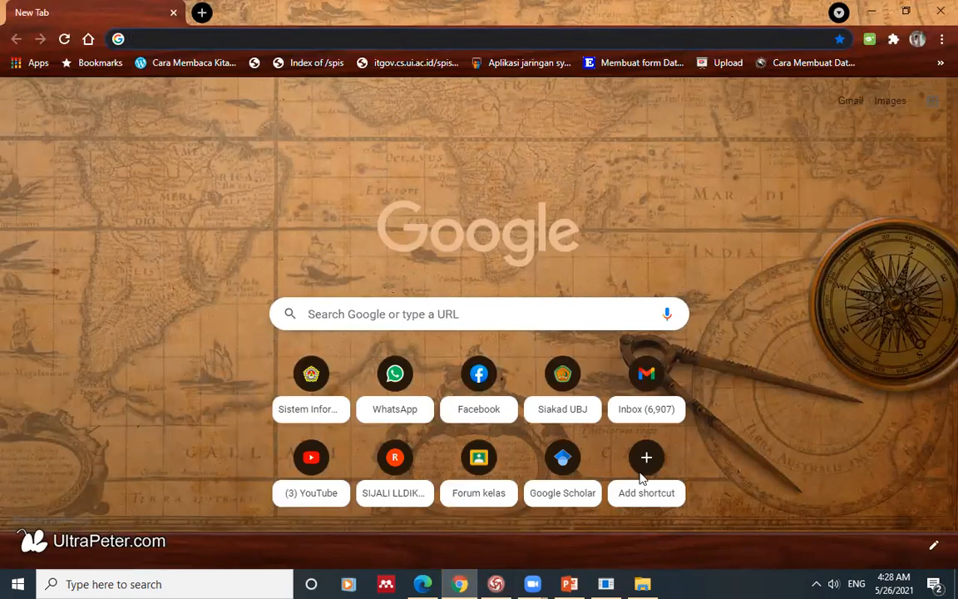
# Step: Load the SIA login page (sia.ubharajaya.ac.id) in Chrome, then toggle the thesis PDF
pyautogui.hotkey('alt', 'Tab')
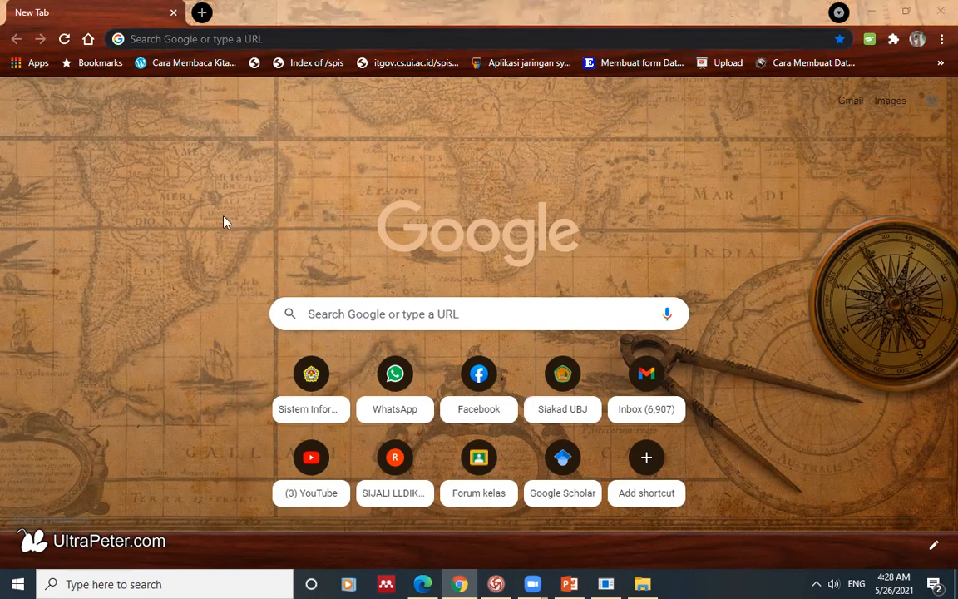
pyautogui.click(258, 39)
pyautogui.write('sia')
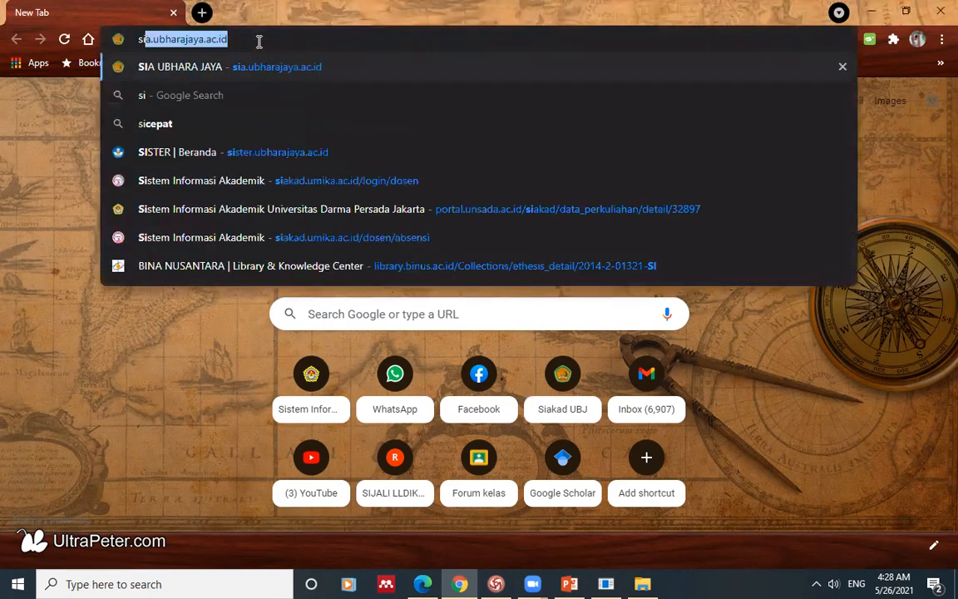
pyautogui.press('Return')
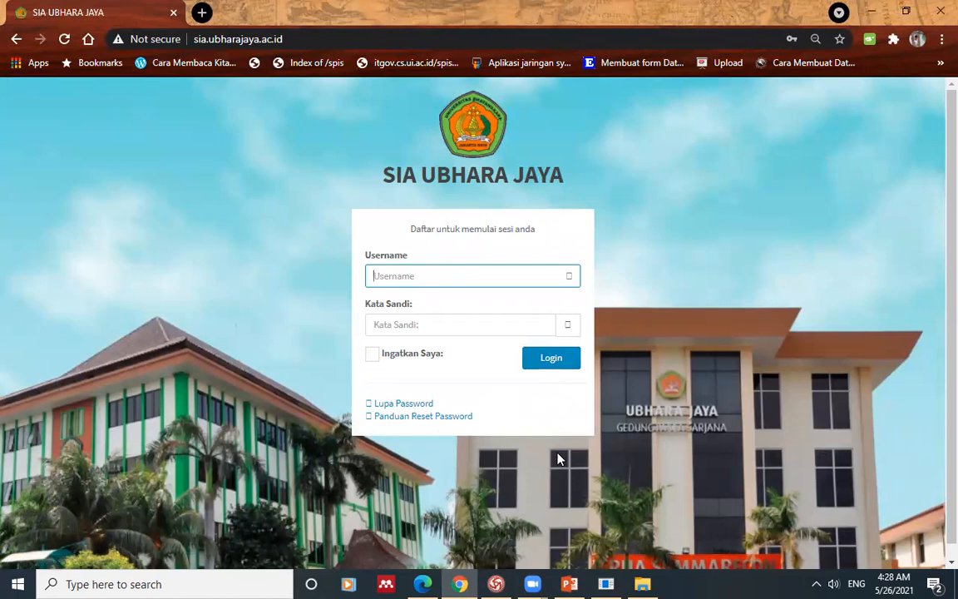
pyautogui.click(422, 583)
pyautogui.click(421, 583)
# Step: Toggle the PowerPoint slides and SIA login page, bringing the Visual Paradigm diagram forward
pyautogui.click(569, 584)
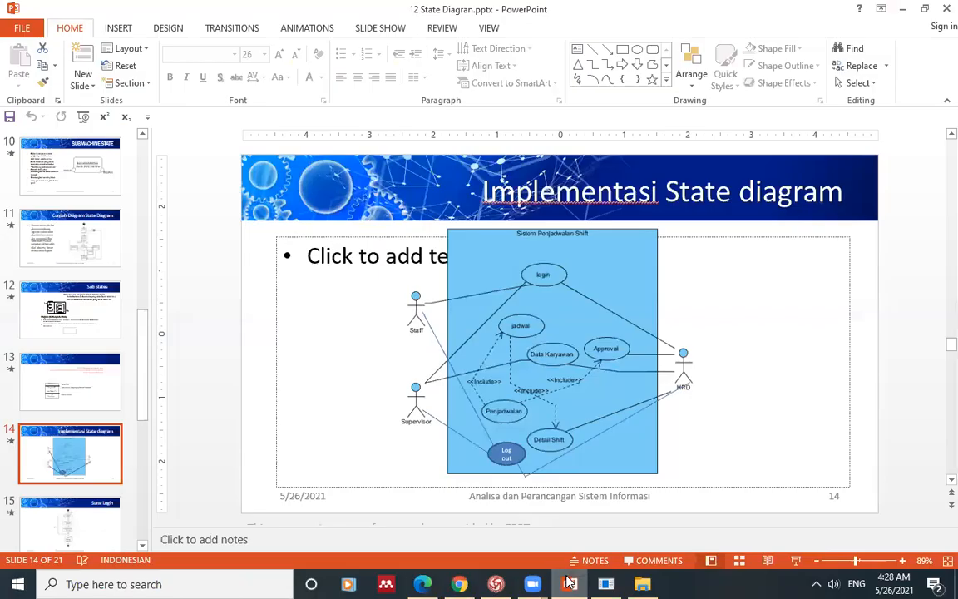
pyautogui.click(569, 584)
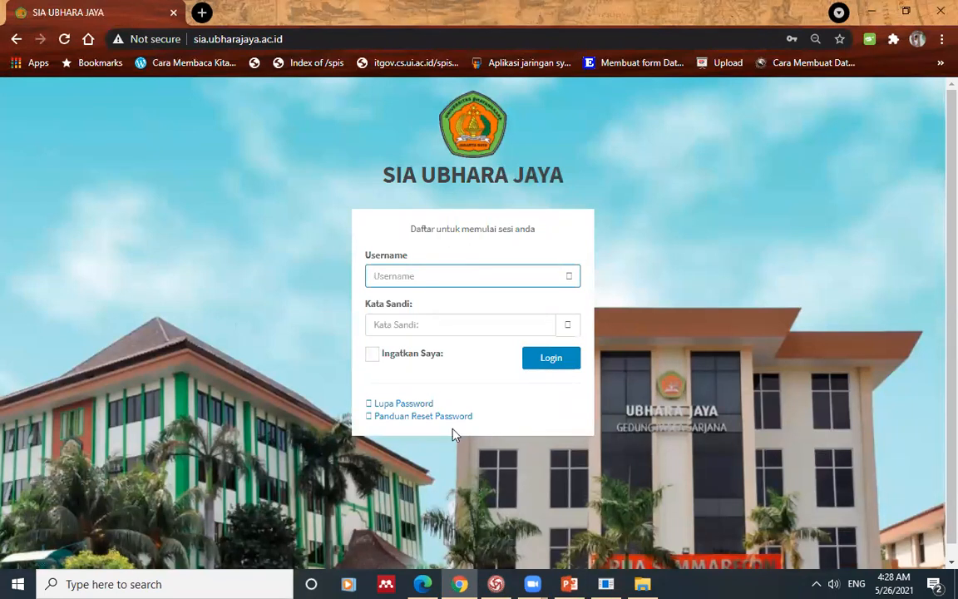
pyautogui.click(496, 583)
pyautogui.click(498, 582)
pyautogui.click(496, 584)
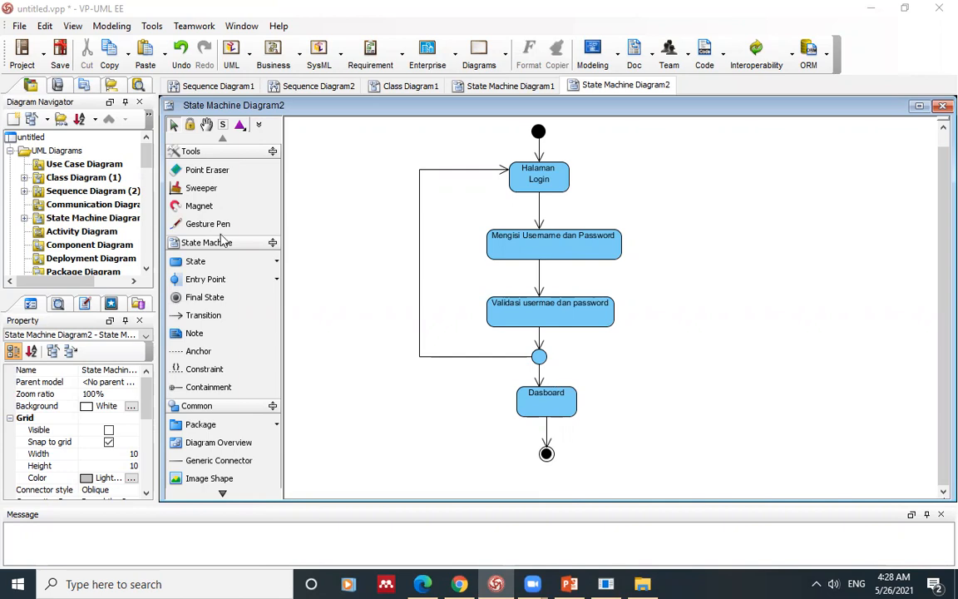
# Step: On the SIA login page, focus the Username field and dismiss the saved-login suggestions
pyautogui.click(459, 583)
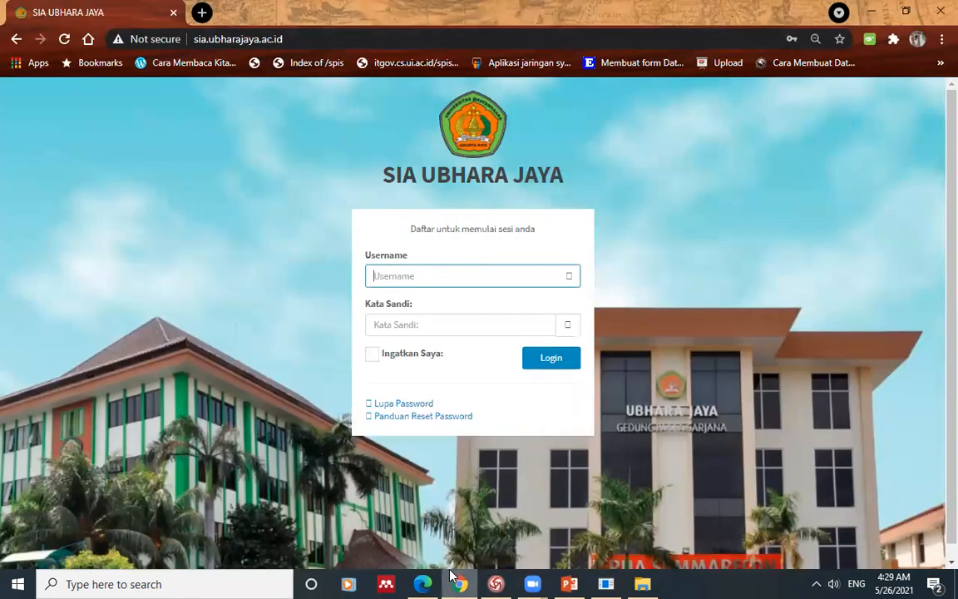
pyautogui.click(602, 580)
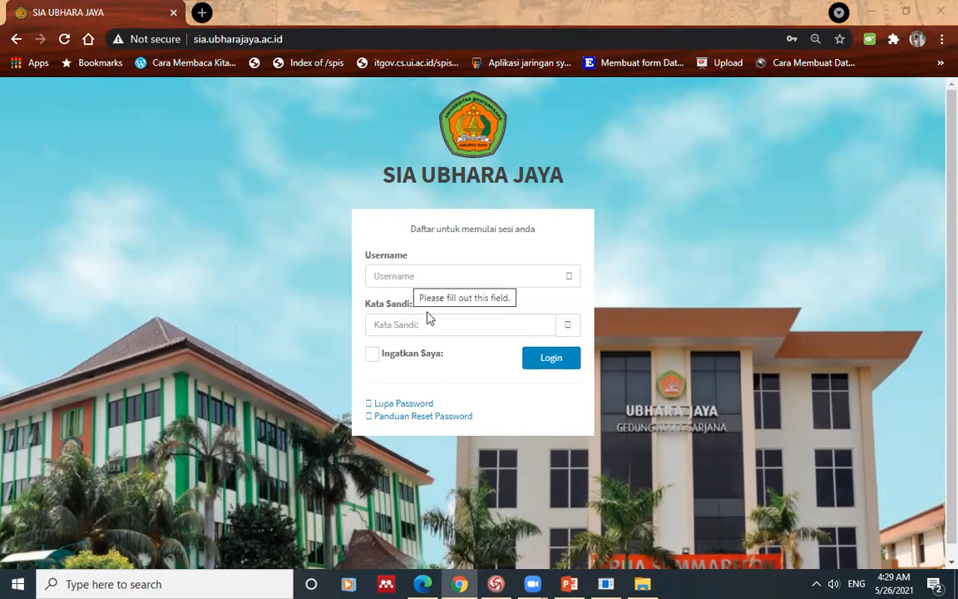
pyautogui.click(413, 275)
pyautogui.click(335, 322)
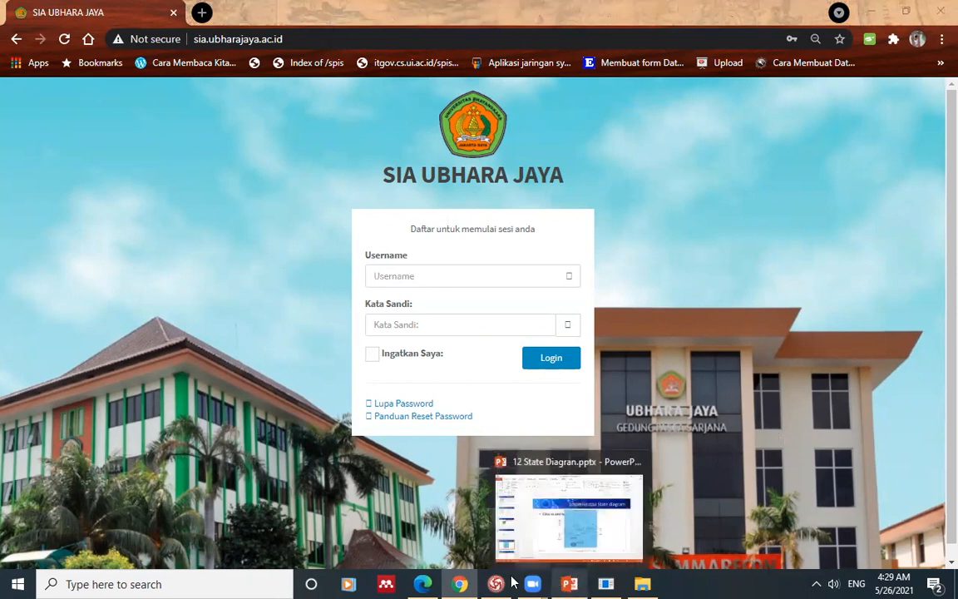
# Step: Inspect the Mengisi Username dan Password state in Visual Paradigm, then return to Chrome
pyautogui.click(461, 519)
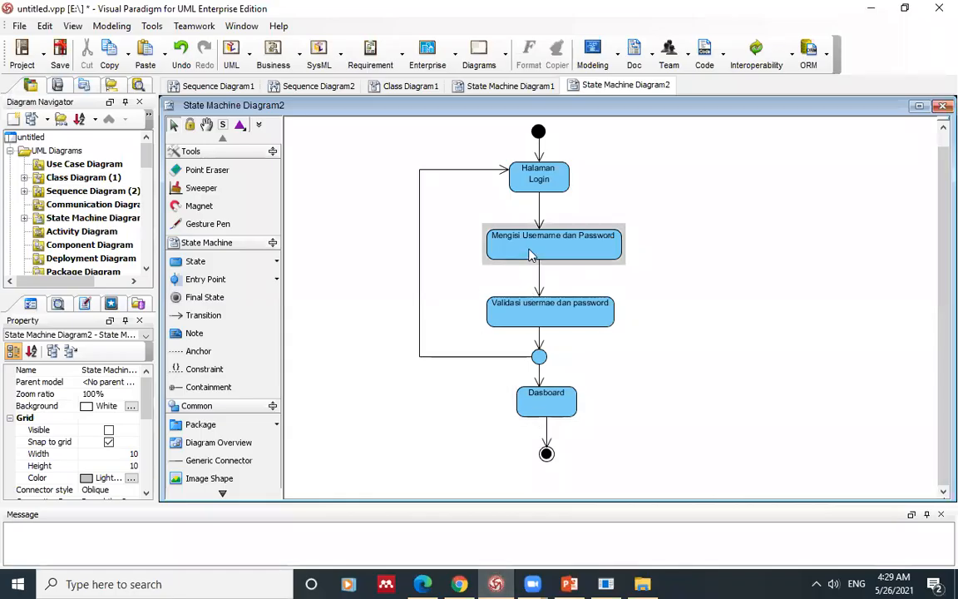
pyautogui.click(582, 244)
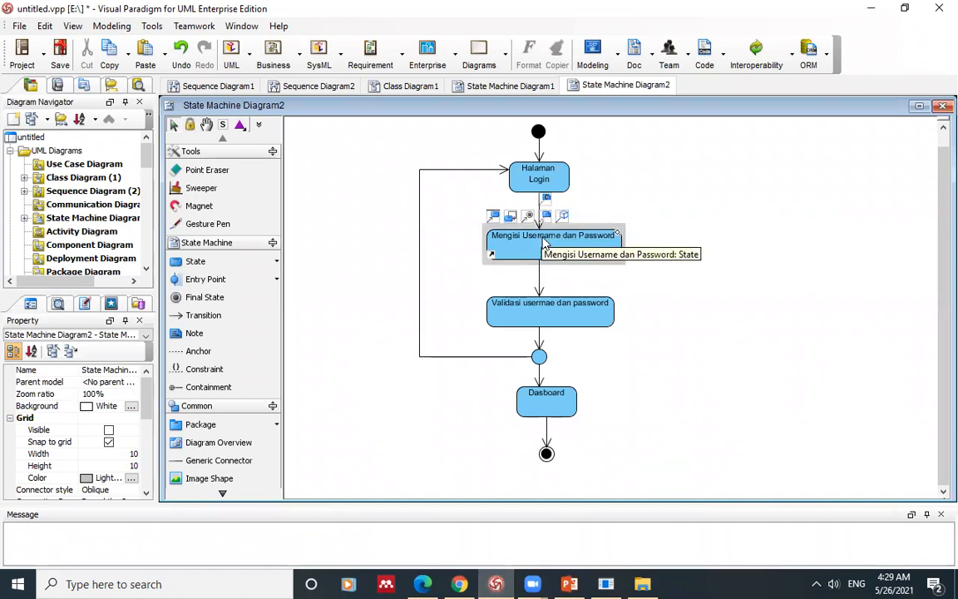
pyautogui.click(543, 300)
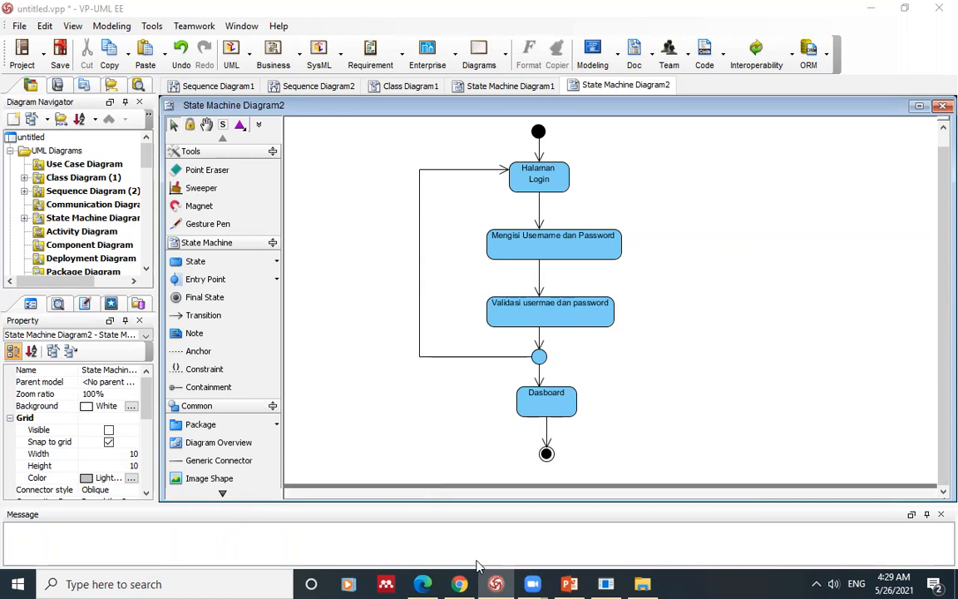
pyautogui.click(459, 583)
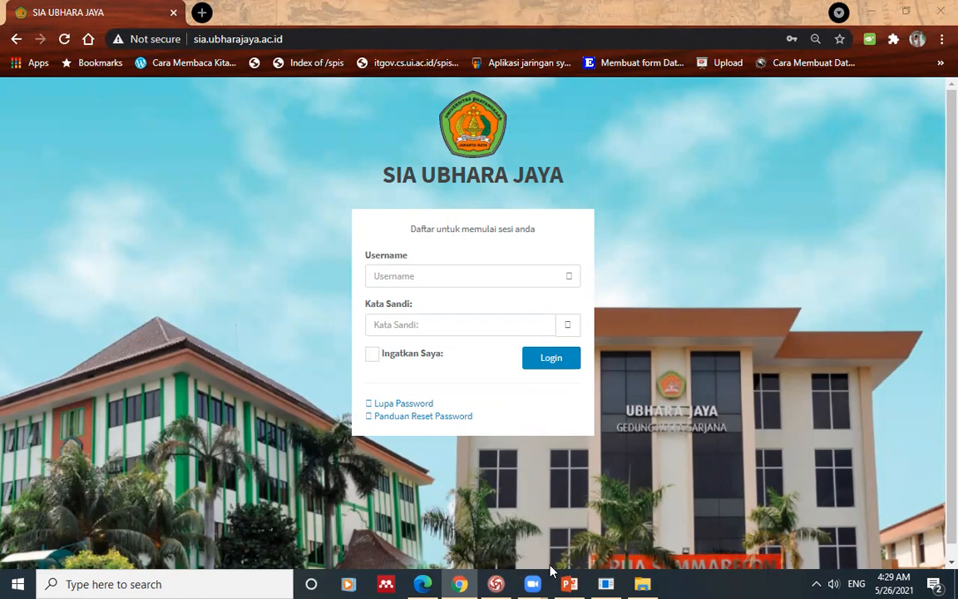
pyautogui.moveTo(502, 581)
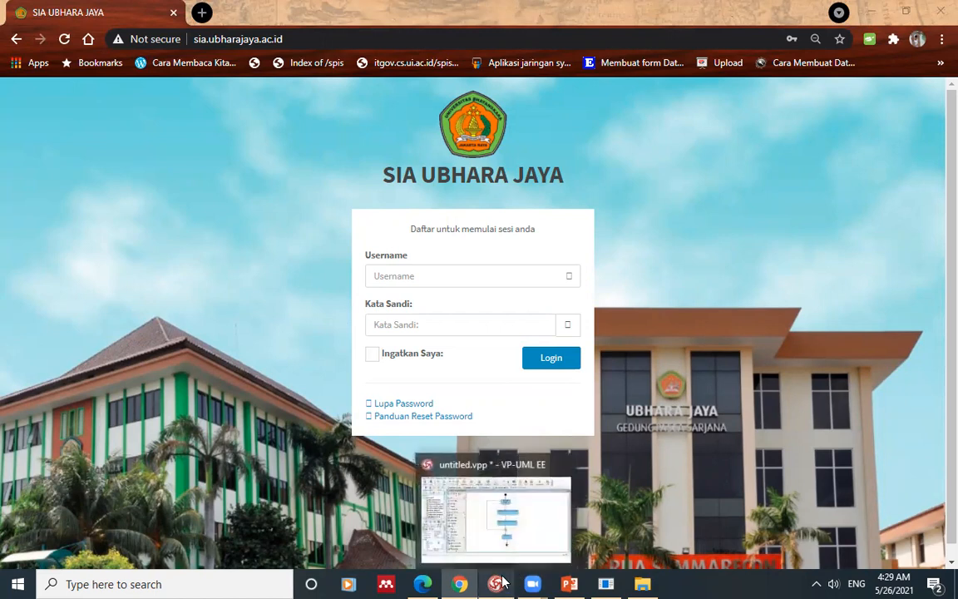
# Step: Log in to SIA UBHARA JAYA using the saved username and password
pyautogui.click(420, 280)
pyautogui.click(420, 281)
pyautogui.press('Escape')
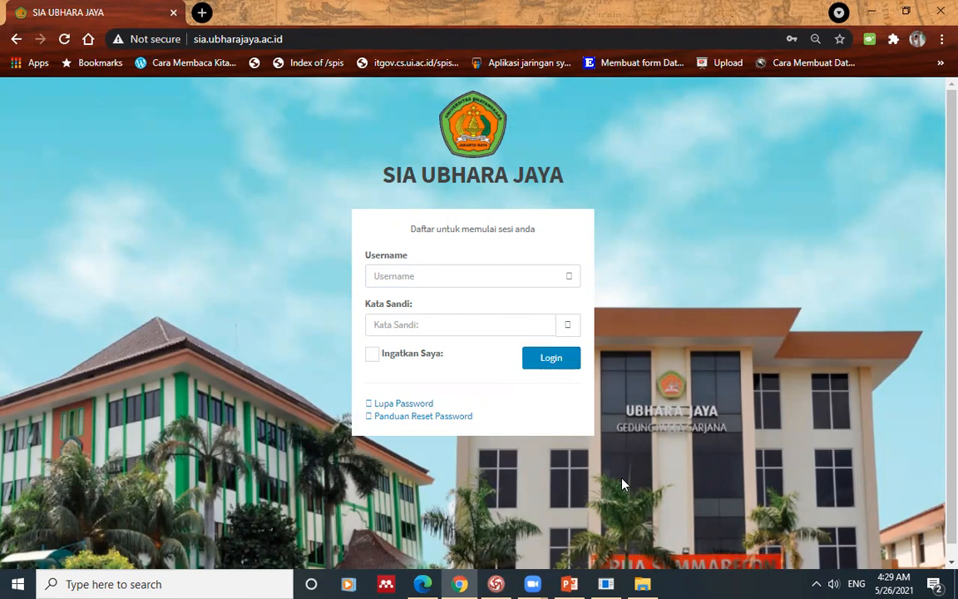
pyautogui.click(431, 277)
pyautogui.click(434, 313)
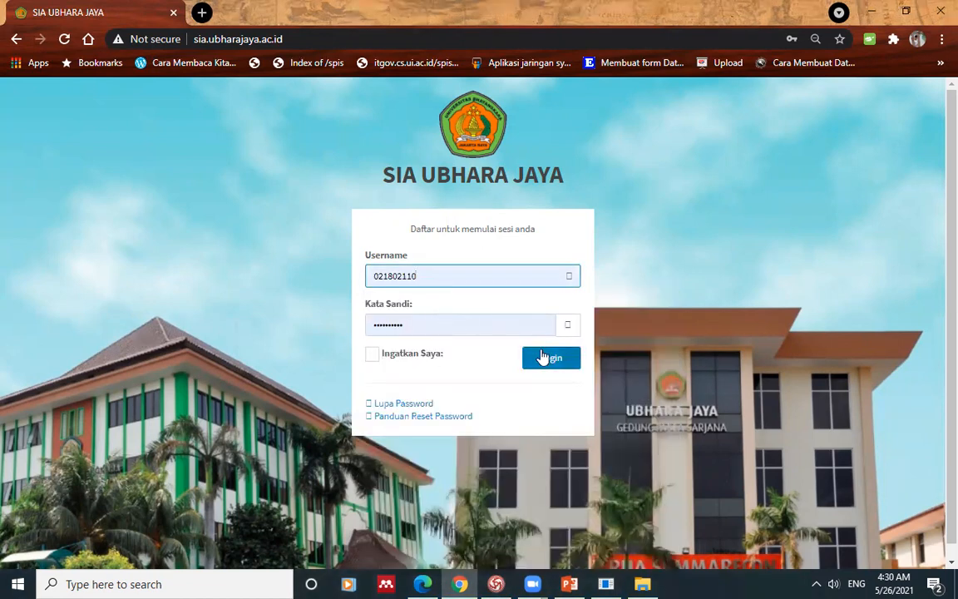
pyautogui.click(542, 356)
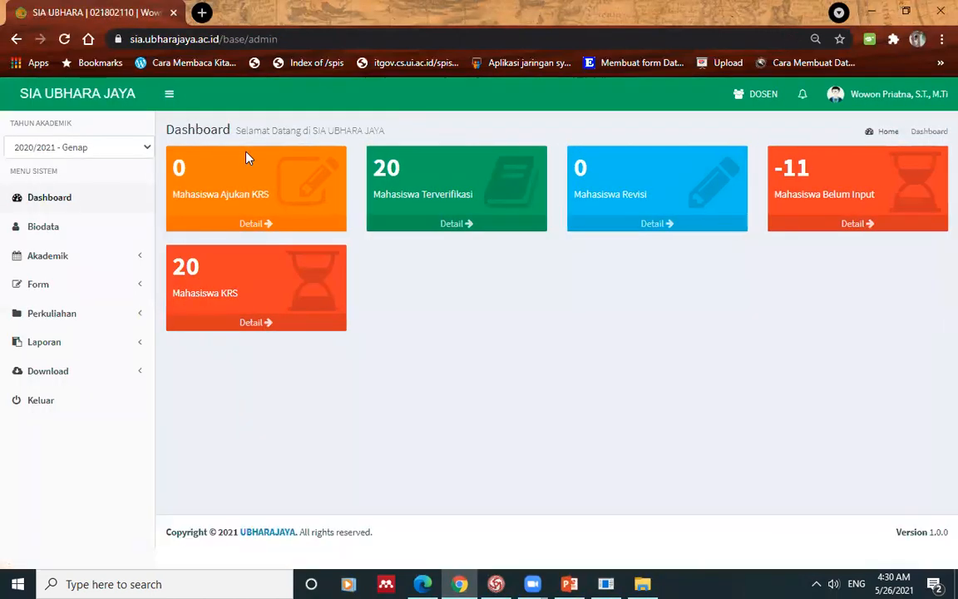
# Step: Log out, then retry login with a wrong username to get the Log In Gagal error
pyautogui.click(940, 96)
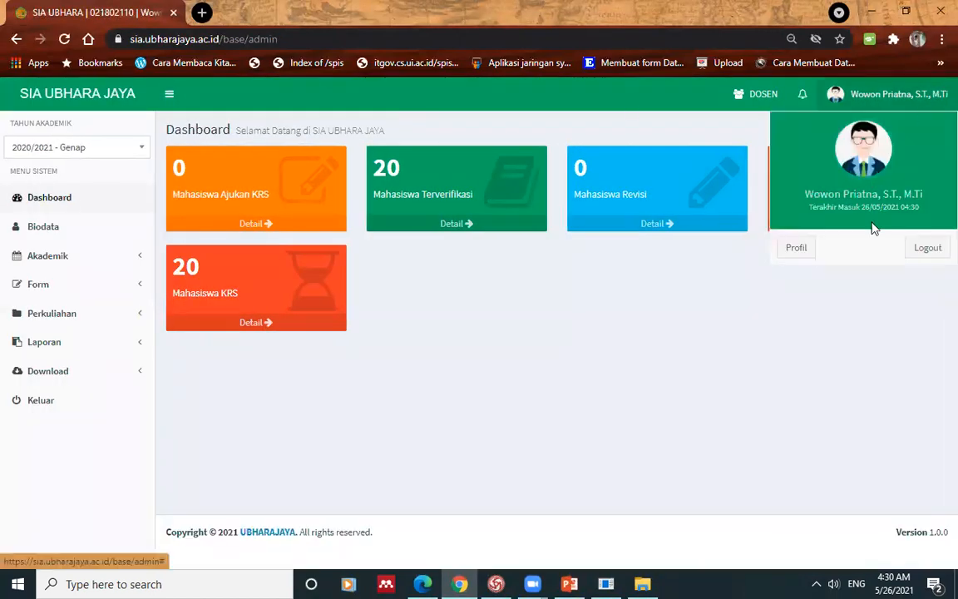
pyautogui.click(918, 243)
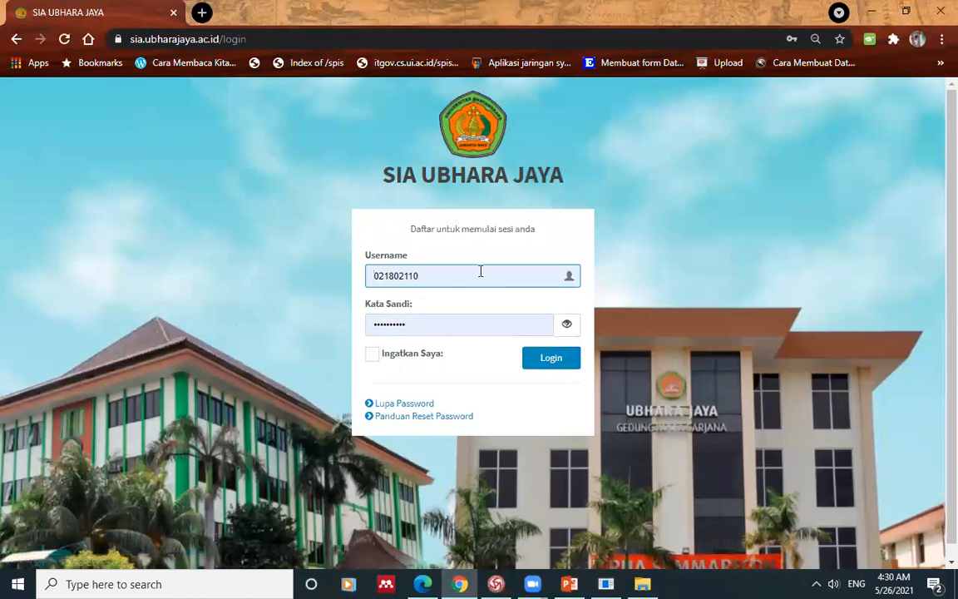
pyautogui.doubleClick(481, 272)
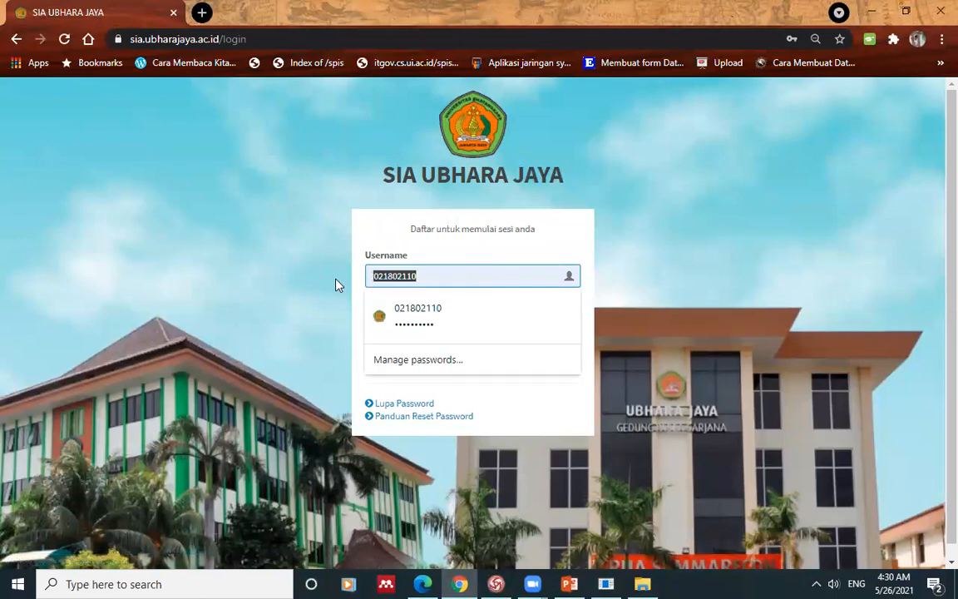
pyautogui.write('333')
pyautogui.click(553, 362)
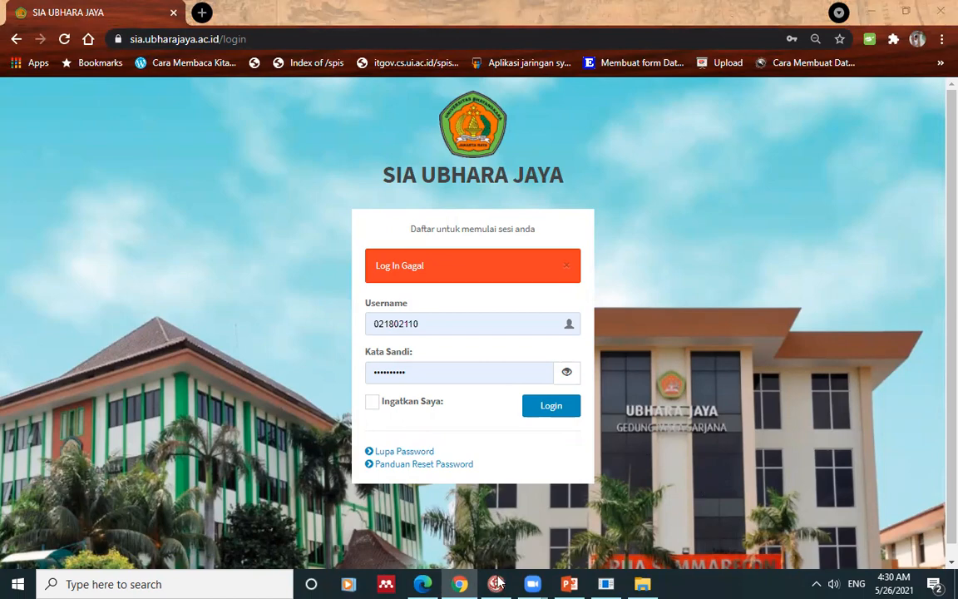
pyautogui.hotkey('alt', 'Tab')
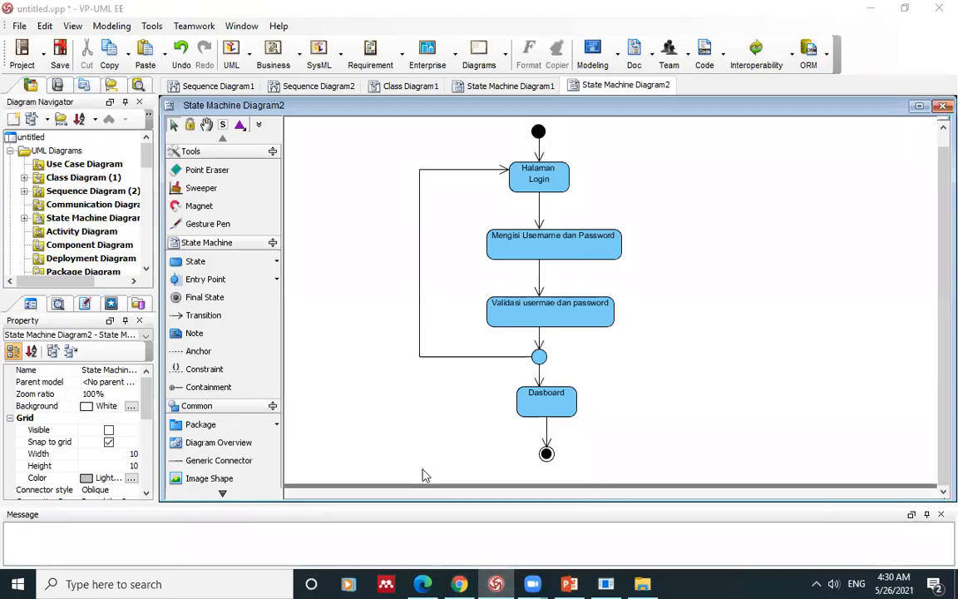
# Step: Bring PowerPoint forward at slide 15, State Login, showing the reference statechart
pyautogui.click(191, 223)
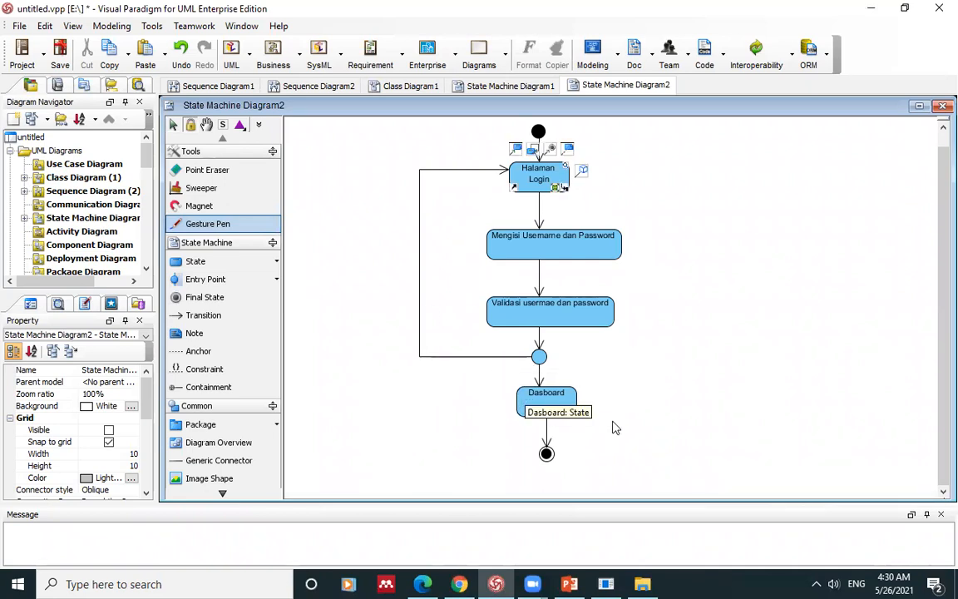
pyautogui.click(568, 584)
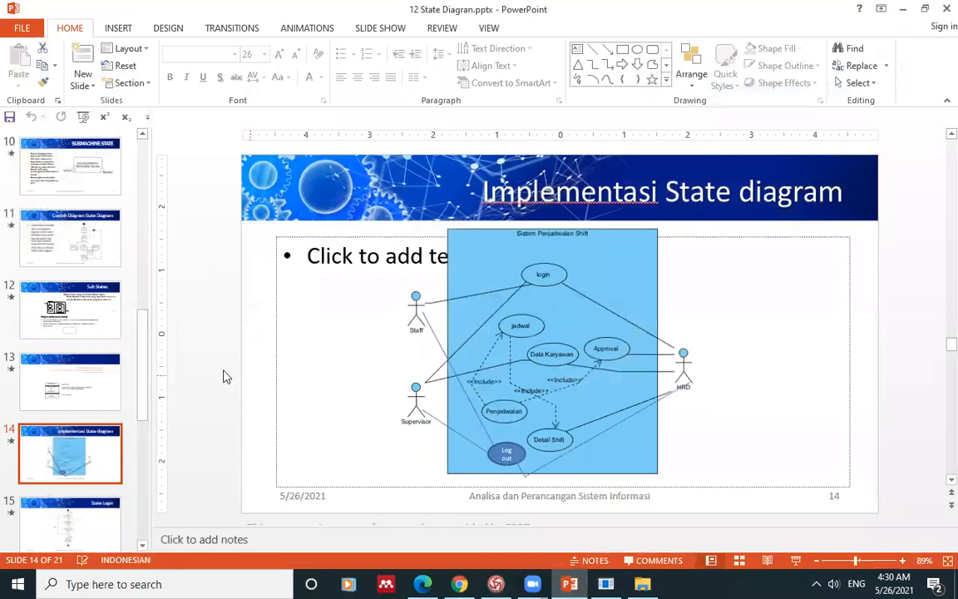
pyautogui.click(73, 514)
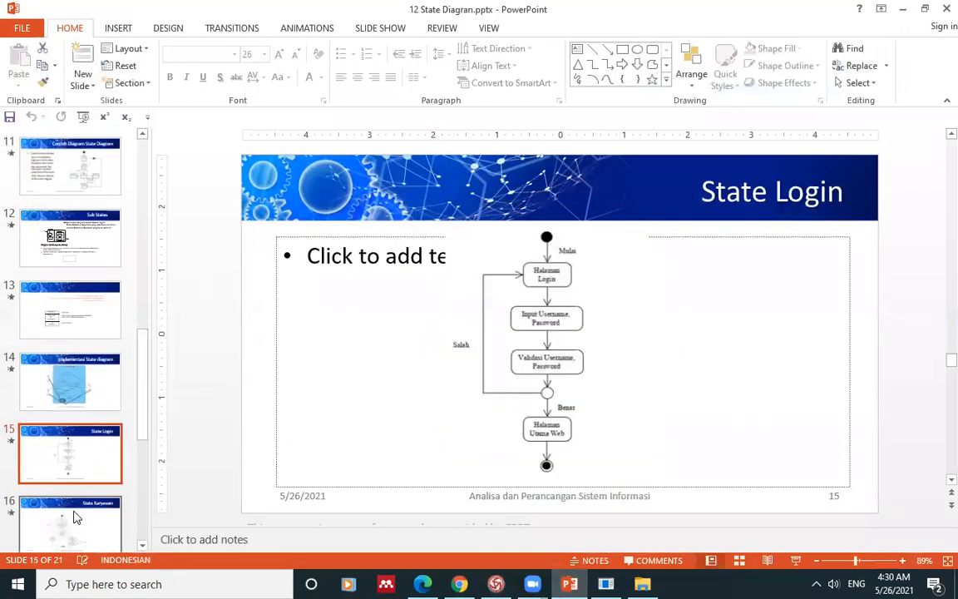